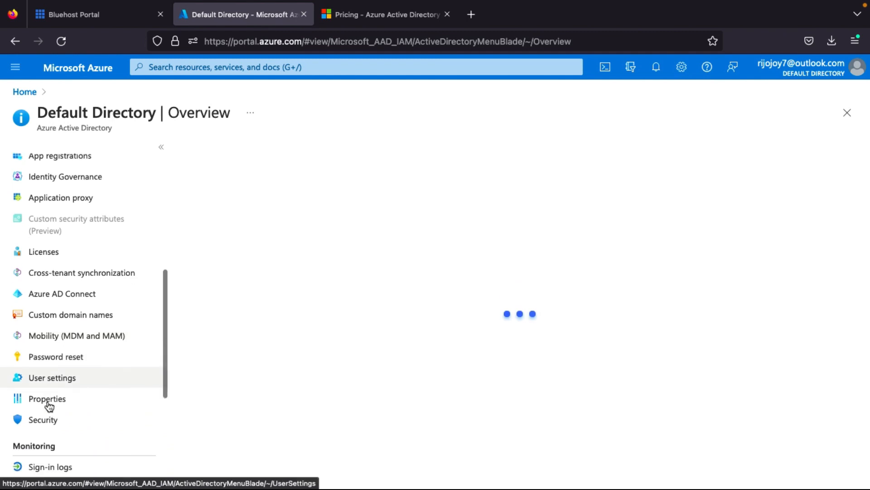
- Open the Default Directory's Licenses page and view its licensed features
scroll(49, 406, "up", 2)
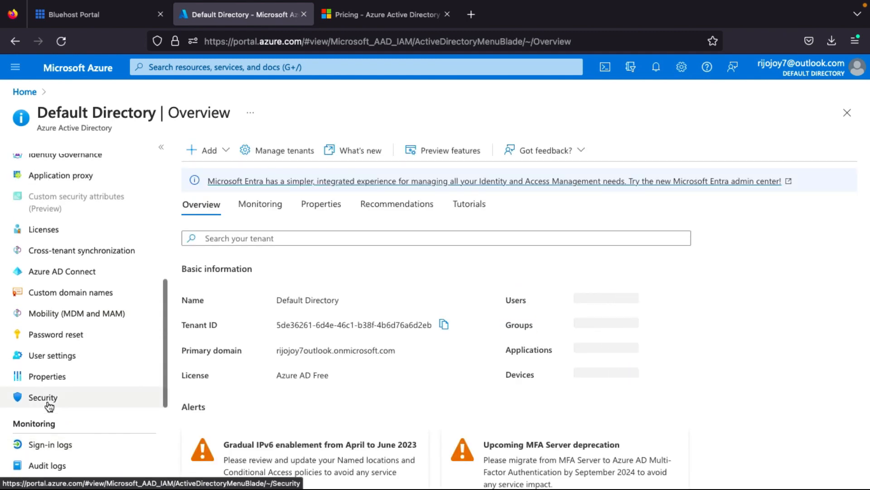
scroll(48, 404, "down", 1)
left_click(57, 208)
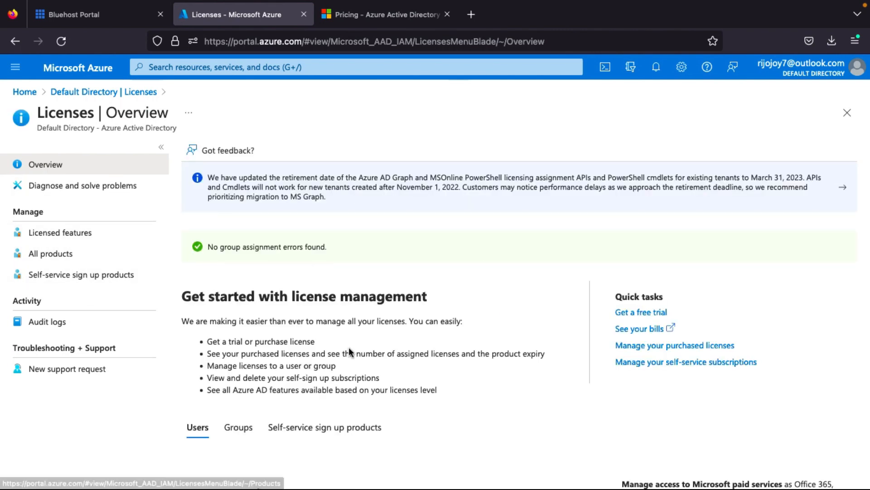
scroll(339, 361, "down", 1)
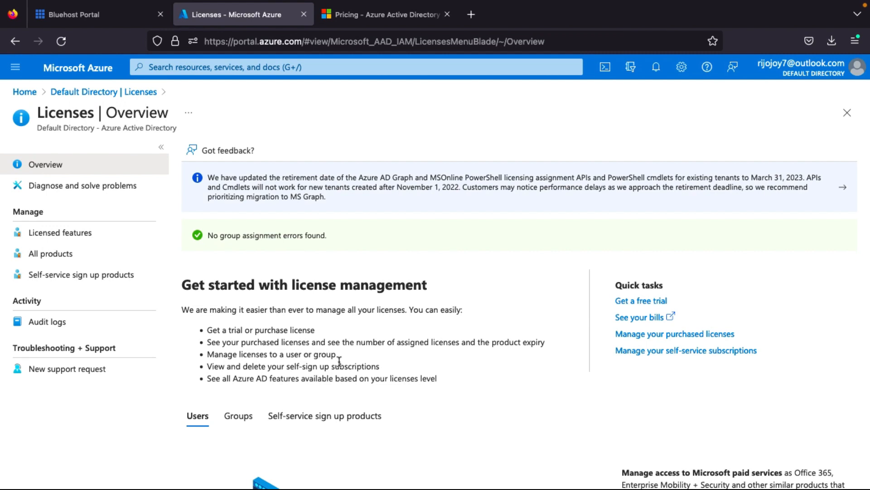
left_click(61, 238)
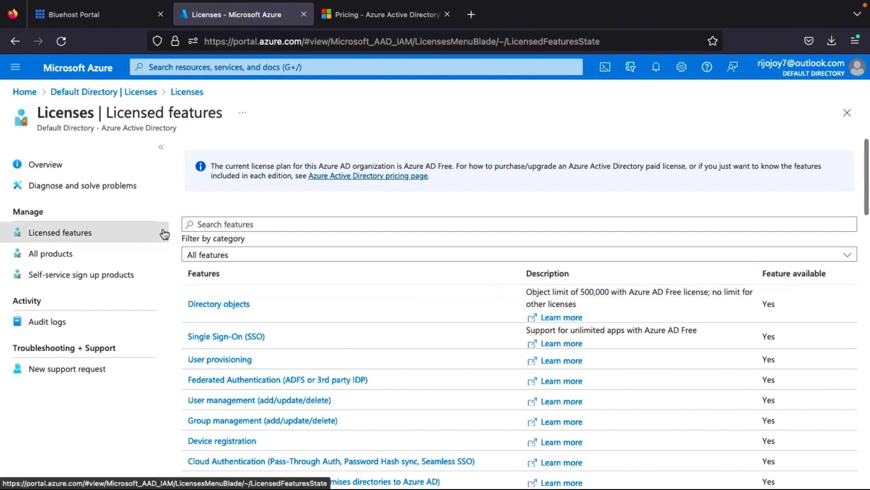
- Open the plans available to try or buy for all products and expand the Azure AD Premium P2 free trial details
left_click(58, 254)
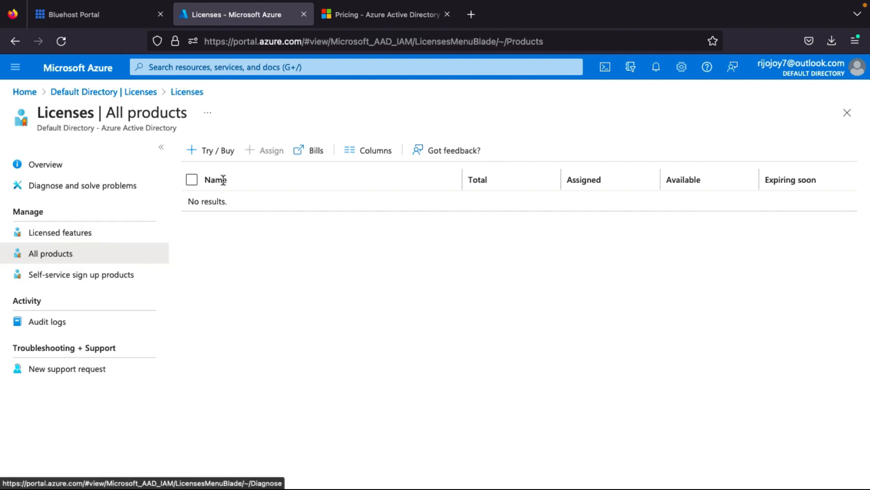
left_click(227, 162)
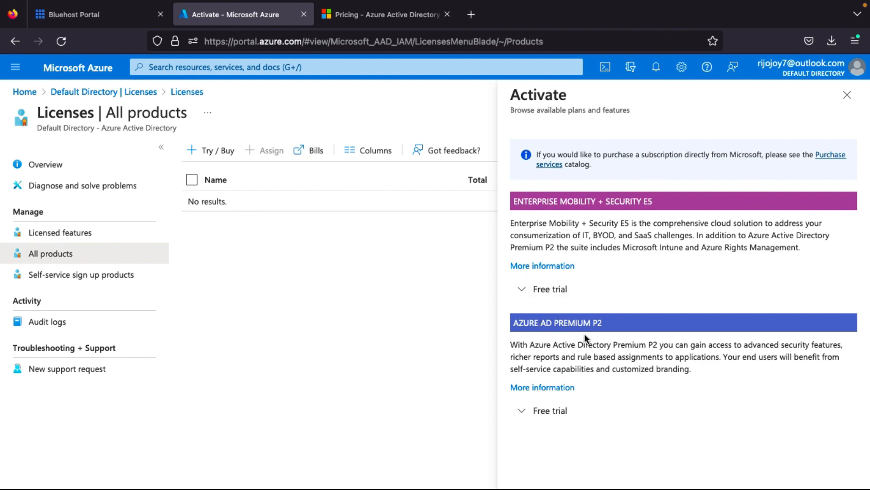
left_click(528, 416)
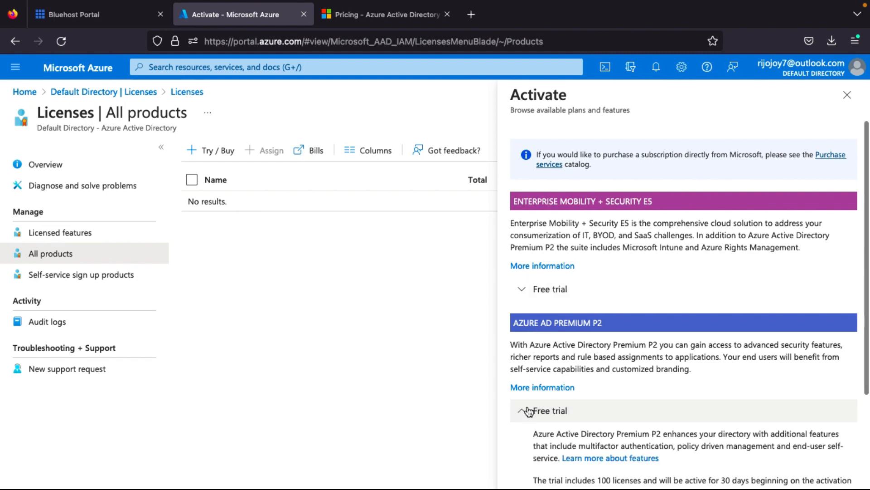
scroll(593, 381, "down", 3)
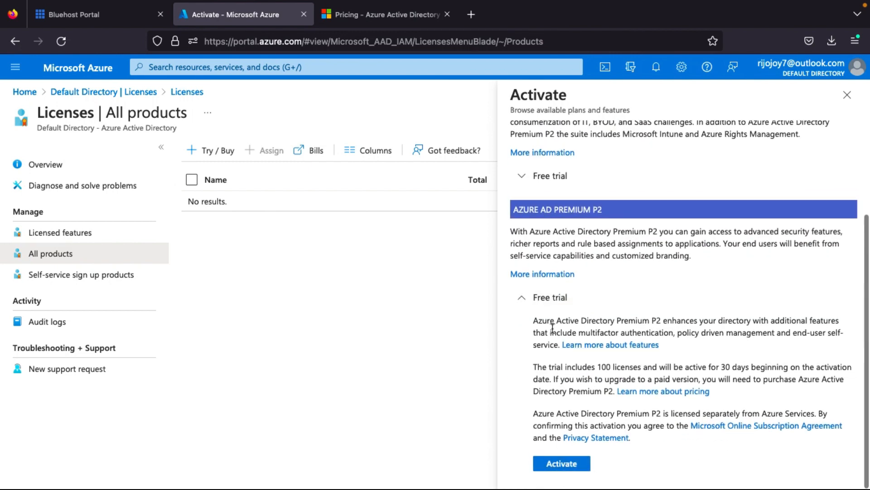
scroll(552, 327, "up", 1)
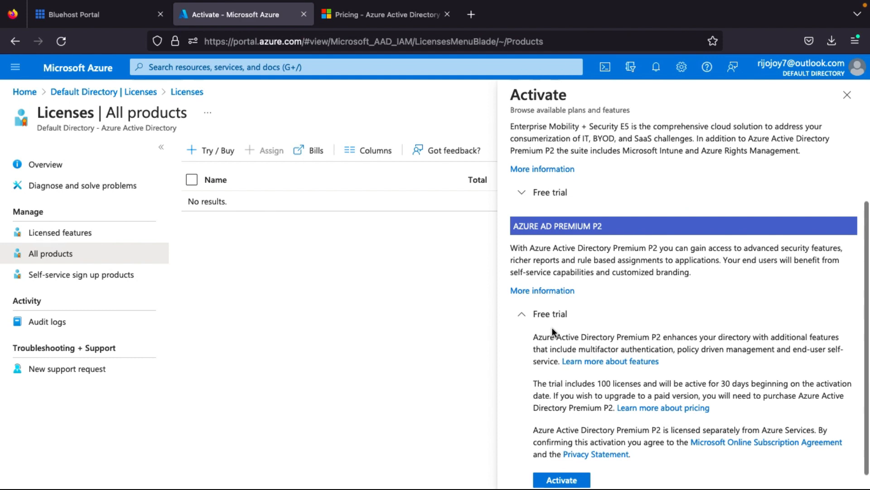
scroll(551, 327, "up", 3)
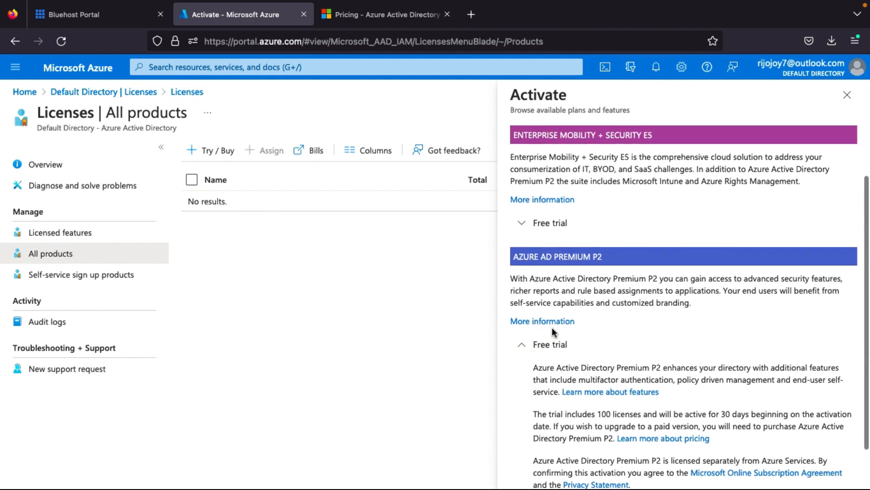
scroll(551, 327, "up", 1)
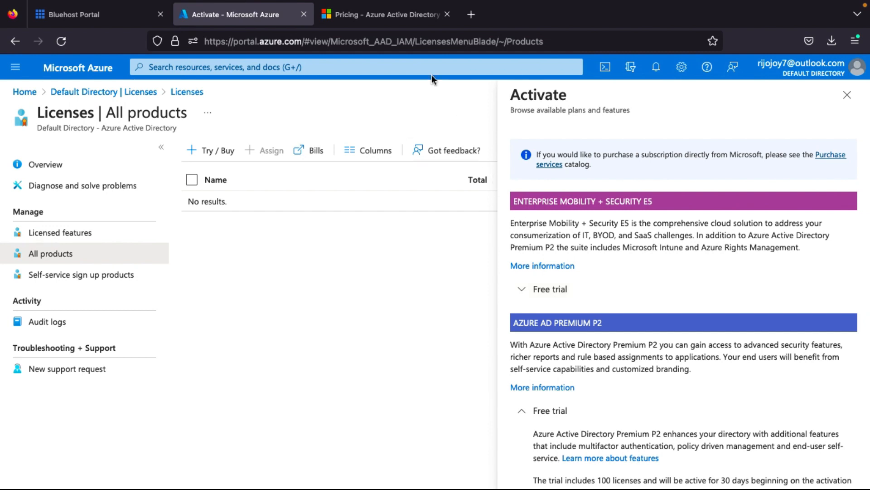
- Switch to the Azure Active Directory pricing page and review the Premium P1 and P2 descriptions and purchase prices
left_click(399, 17)
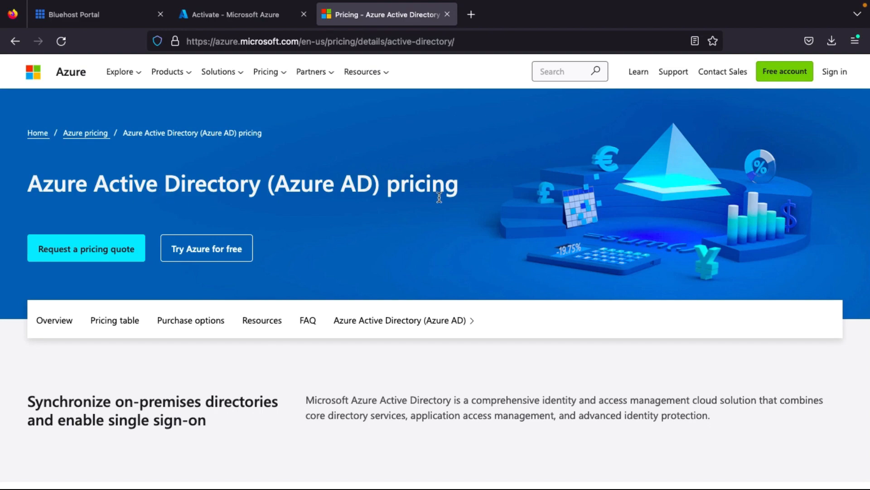
scroll(343, 285, "down", 8)
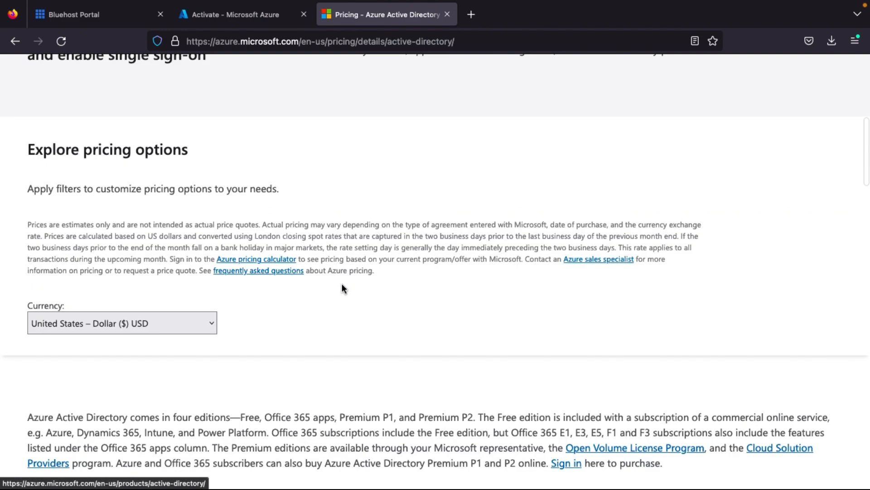
scroll(342, 284, "down", 10)
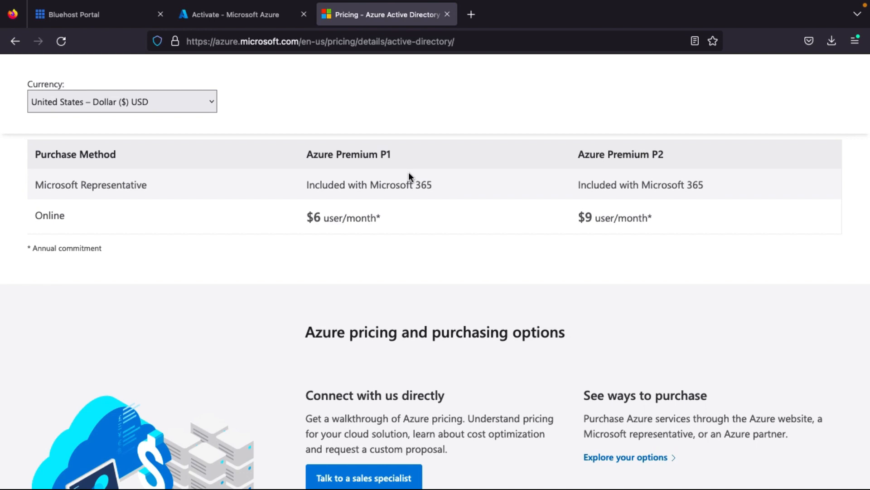
scroll(347, 161, "up", 3)
scroll(463, 215, "up", 3)
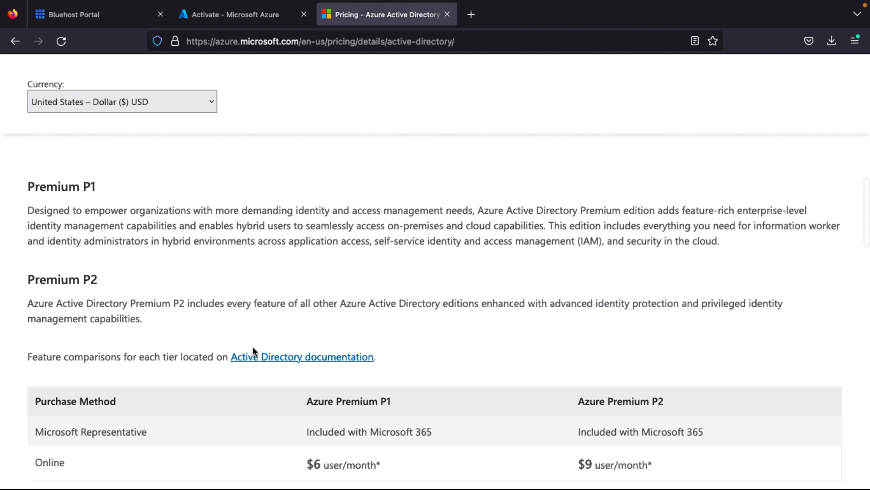
left_click(323, 356)
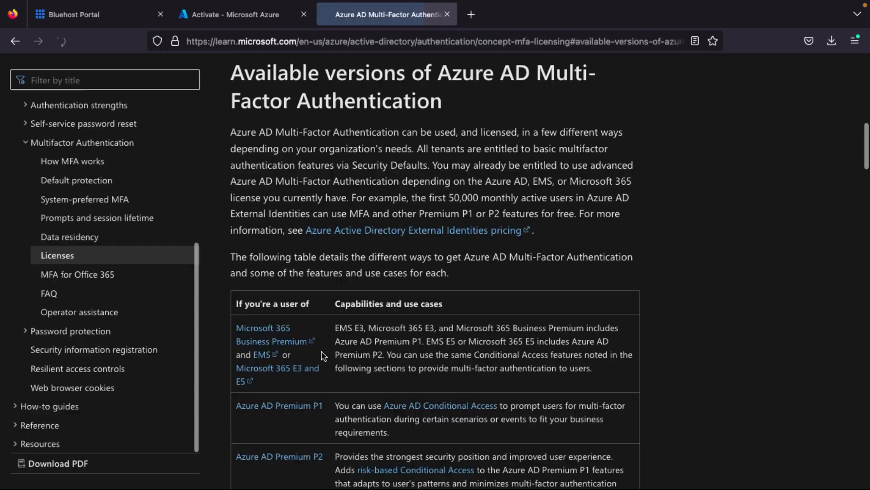
left_click(18, 34)
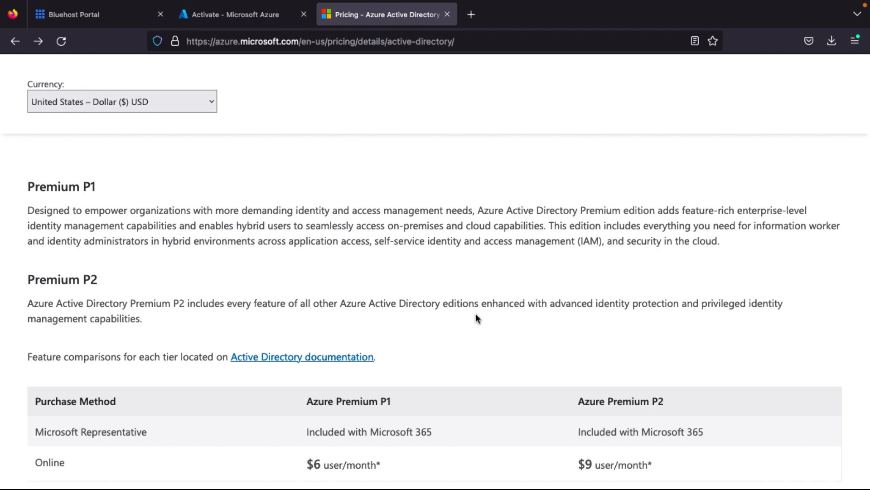
scroll(507, 317, "down", 3)
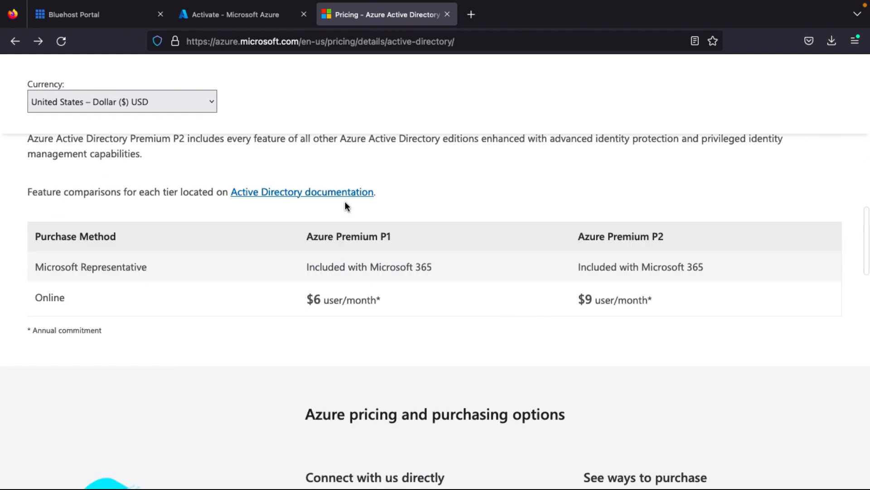
- Open the Active Directory documentation on tier features and examine which licenses include Azure AD Multi-Factor Authentication, highlighting "Azure AD Premium P1"
left_click(341, 194)
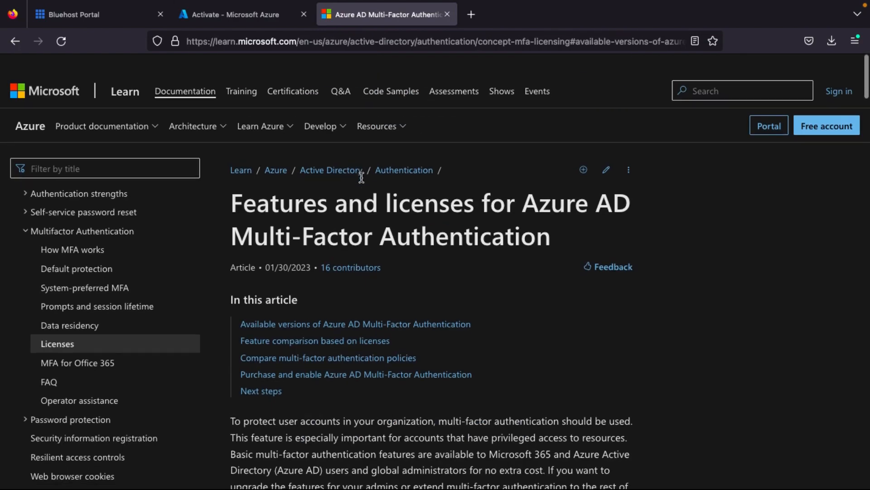
scroll(361, 177, "down", 3)
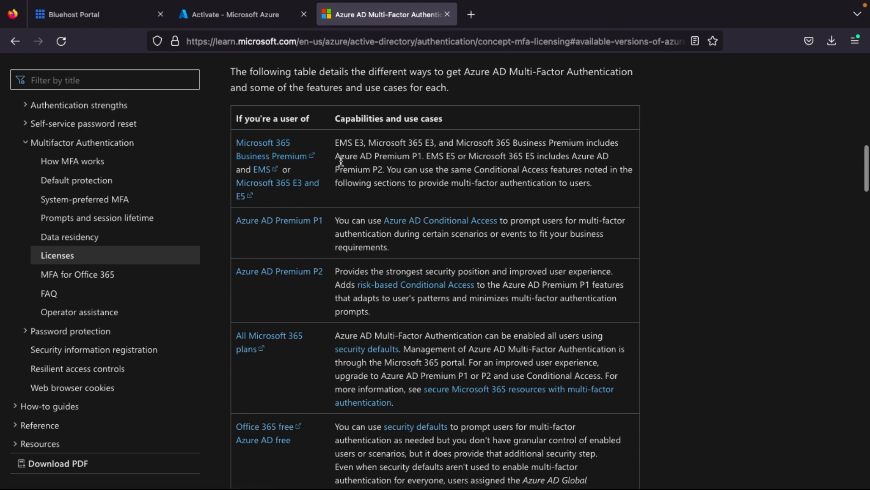
left_click_drag(336, 157, 424, 156)
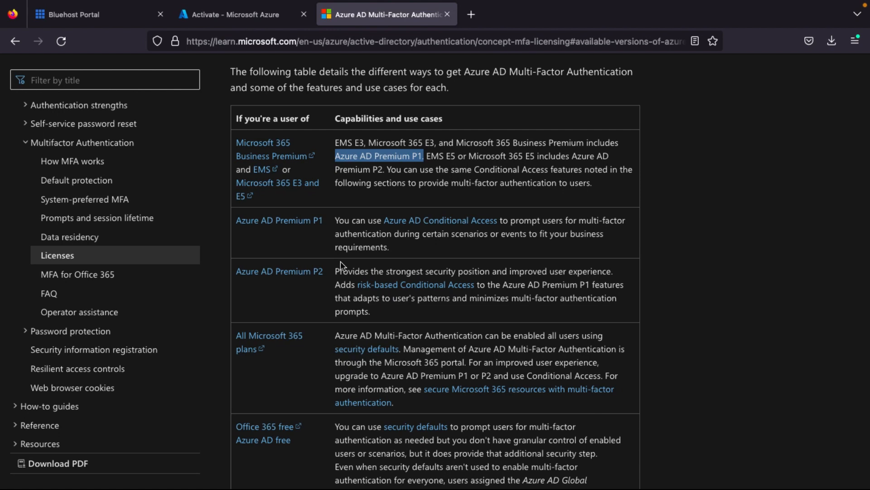
scroll(314, 296, "down", 1)
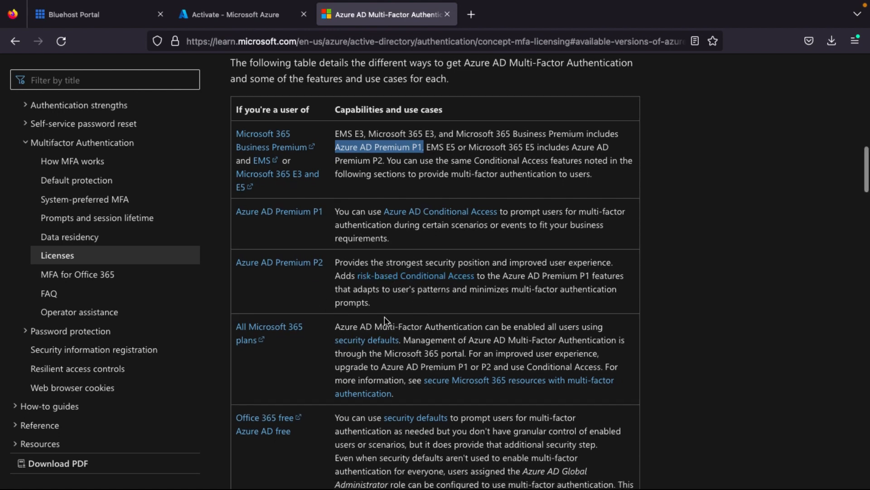
scroll(418, 303, "down", 2)
scroll(244, 347, "down", 1)
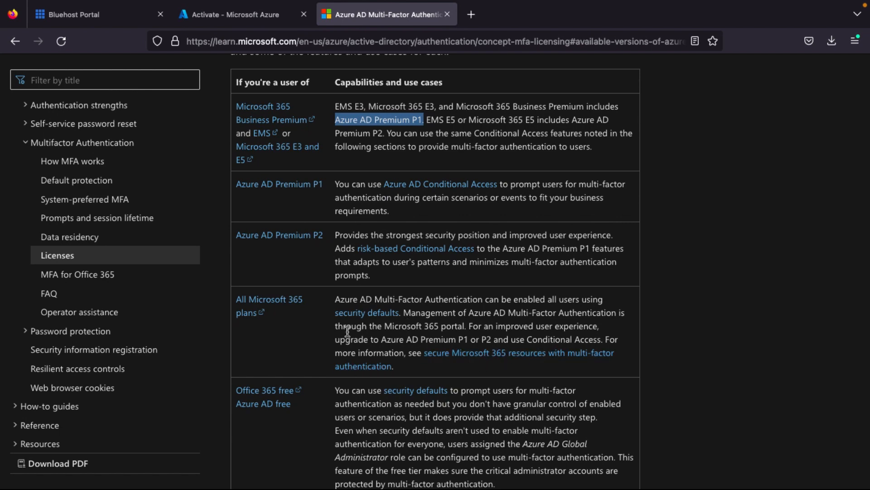
scroll(347, 331, "down", 3)
scroll(347, 331, "up", 3)
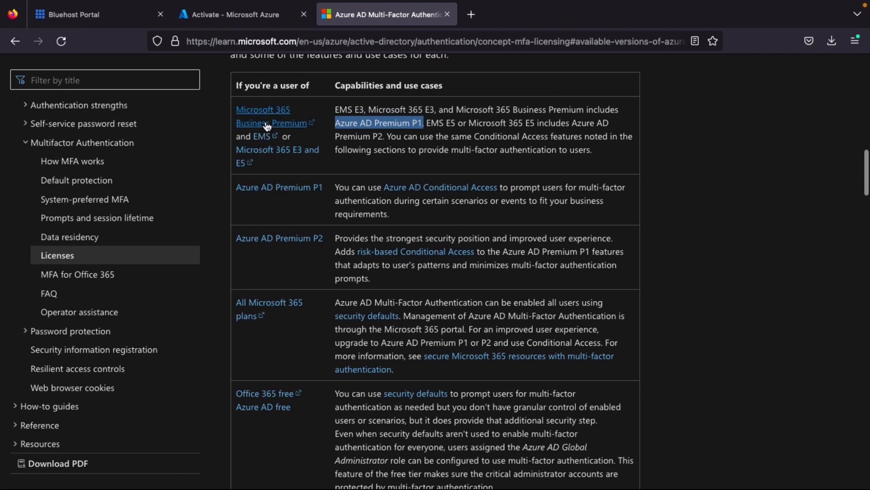
scroll(389, 172, "down", 8)
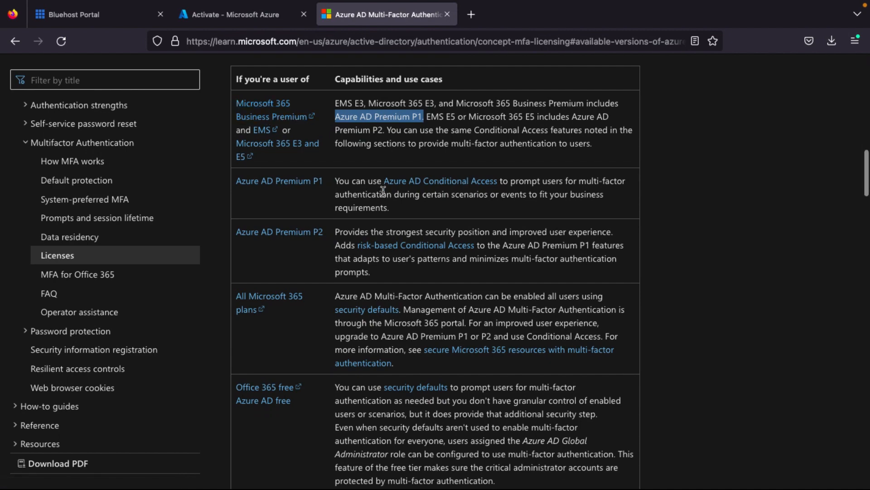
- Compare the multi-factor authentication features of Azure AD Free, Office 365, Premium P1 and Premium P2 in the feature comparison table
scroll(385, 195, "down", 6)
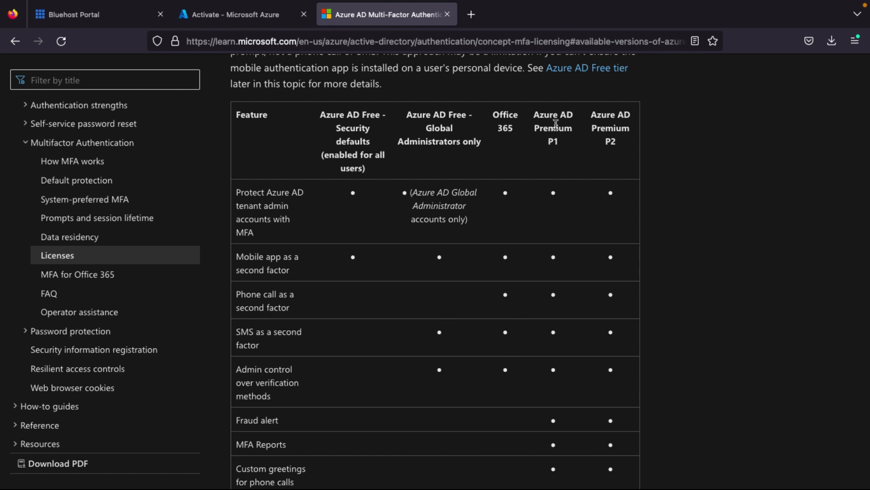
scroll(564, 241, "down", 8)
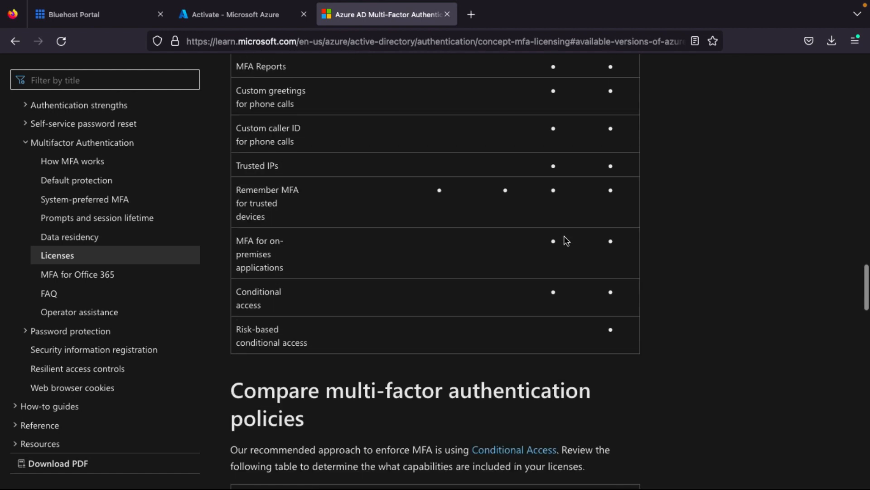
scroll(453, 299, "up", 1)
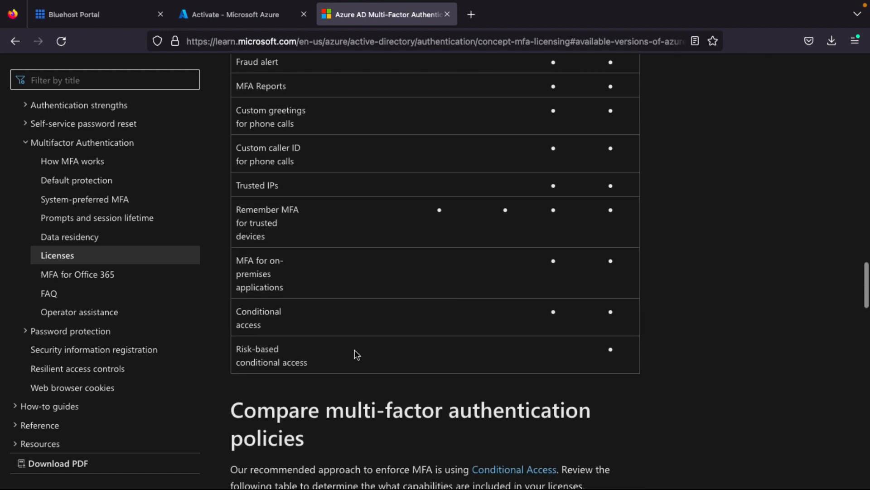
scroll(514, 237, "up", 5)
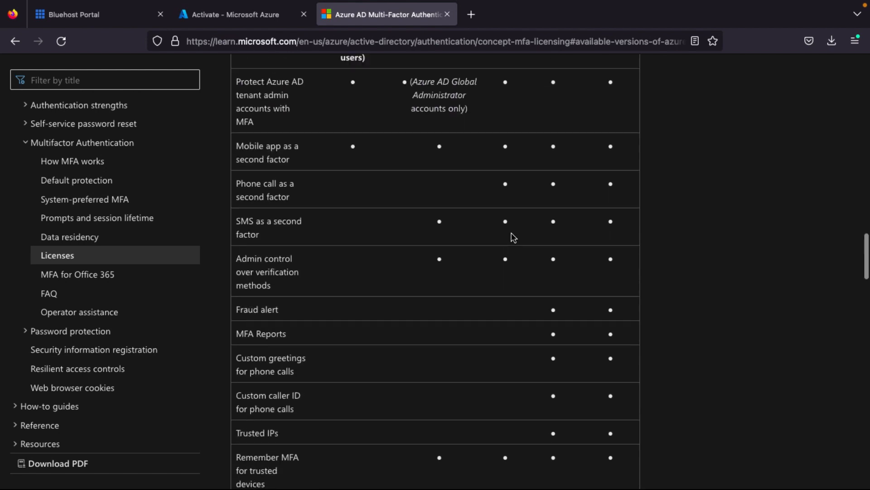
scroll(514, 237, "up", 3)
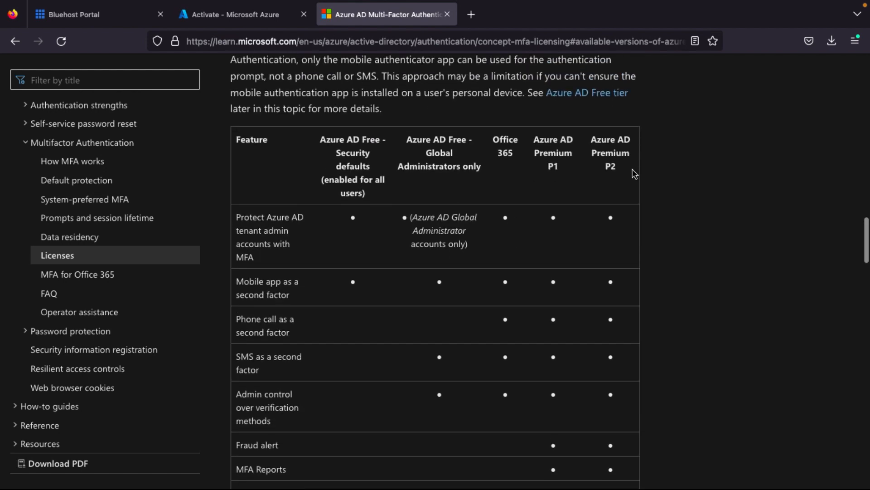
scroll(582, 237, "down", 4)
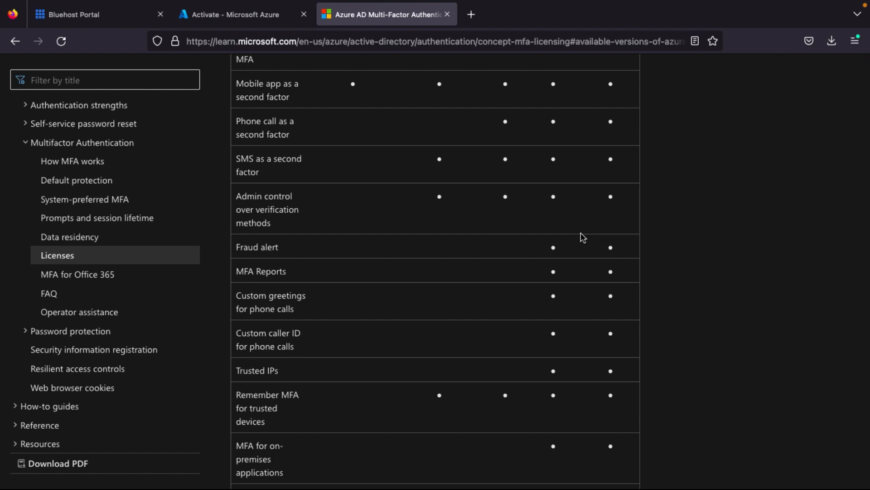
scroll(583, 237, "up", 5)
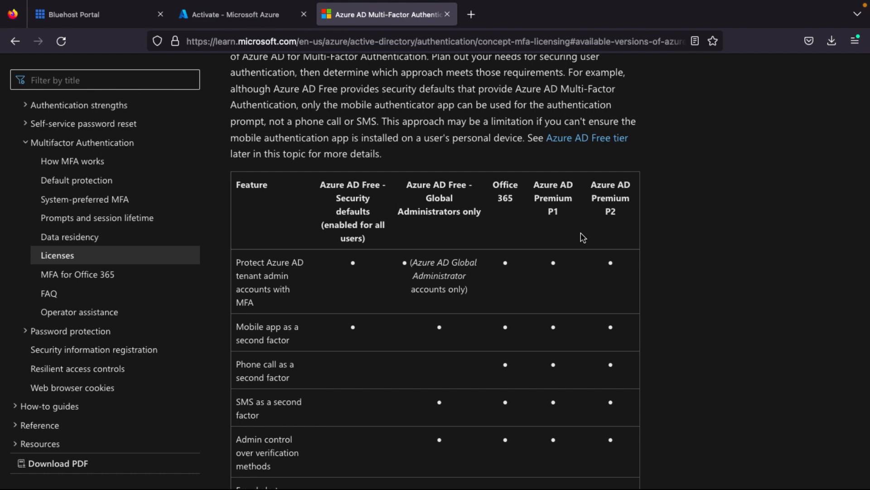
- Return to the Azure portal's Activate pane and briefly check the Enterprise Mobility + Security E5 free trial entry
key("ctrl+shift+Tab")
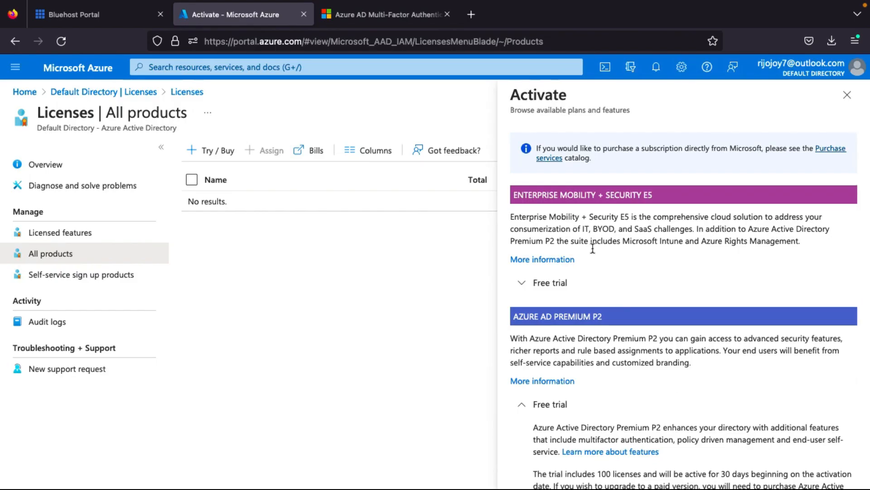
scroll(595, 272, "down", 1)
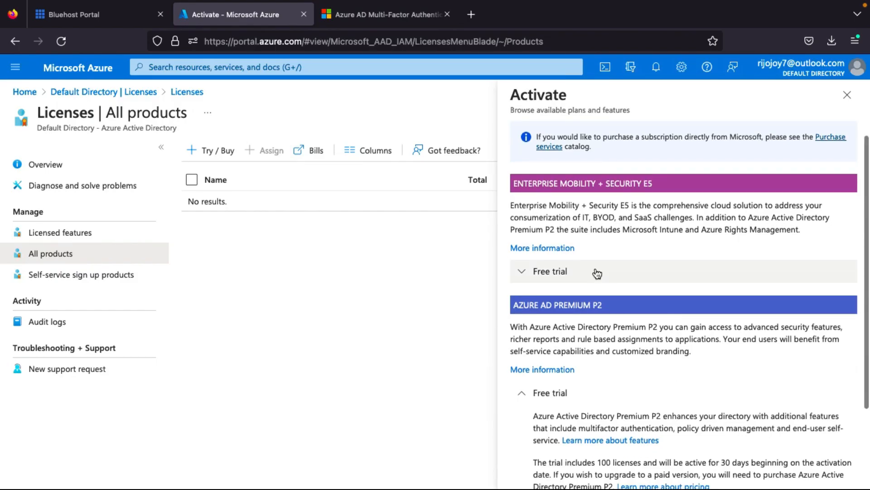
left_click(596, 272)
left_click(597, 272)
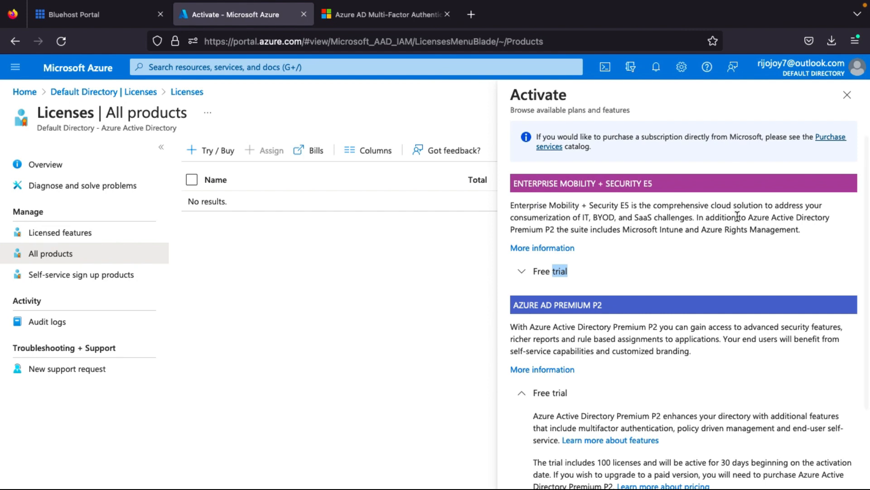
- Review the free trial terms in the Activate pane, activate the Enterprise Mobility + Security E5 free trial, and dismiss the notification
scroll(597, 236, "down", 2)
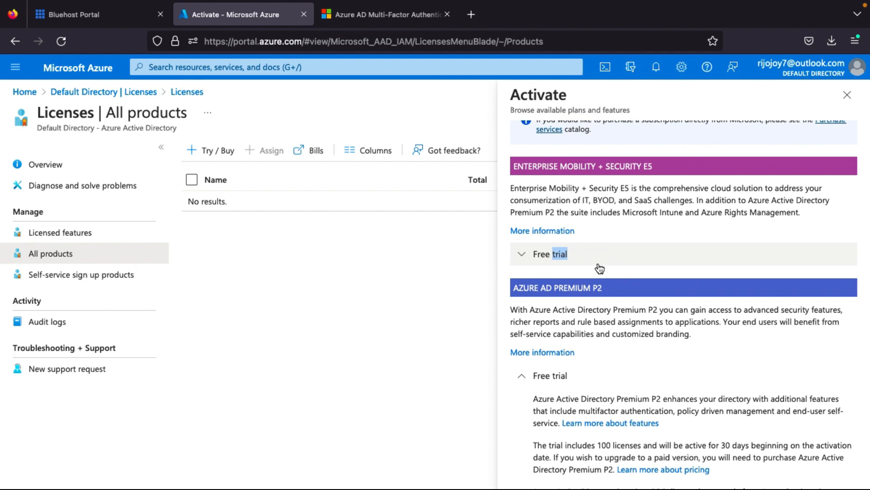
scroll(605, 230, "up", 1)
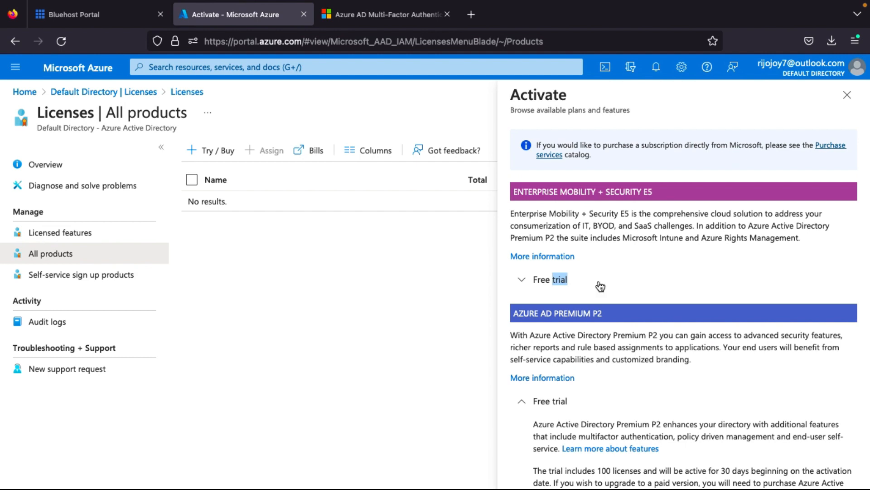
scroll(590, 332, "down", 3)
scroll(589, 332, "up", 2)
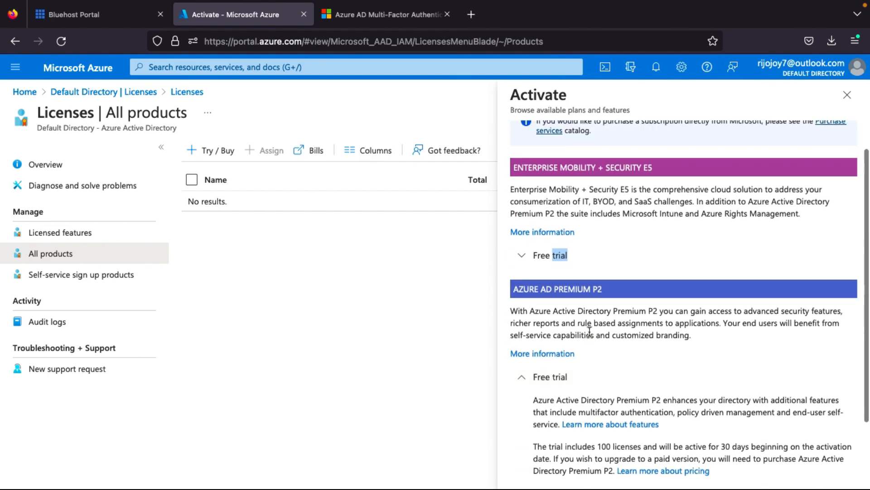
left_click(557, 254)
scroll(569, 399, "down", 1)
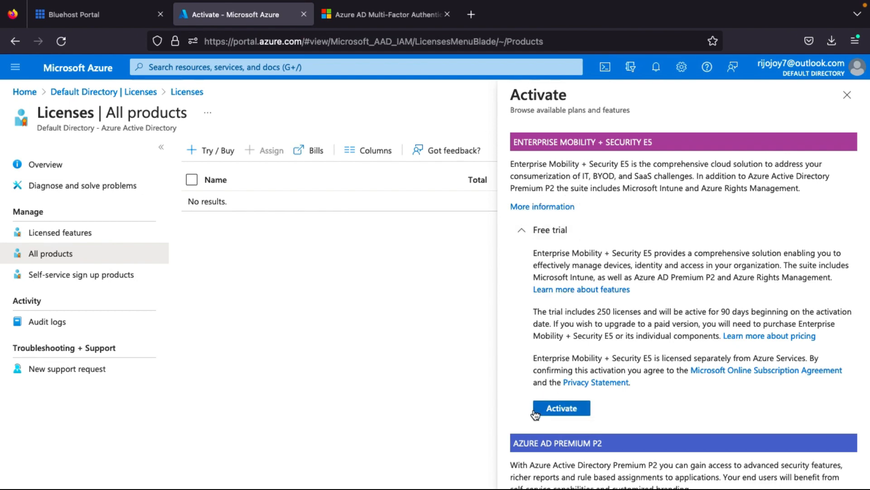
scroll(580, 200, "down", 4)
scroll(583, 306, "up", 2)
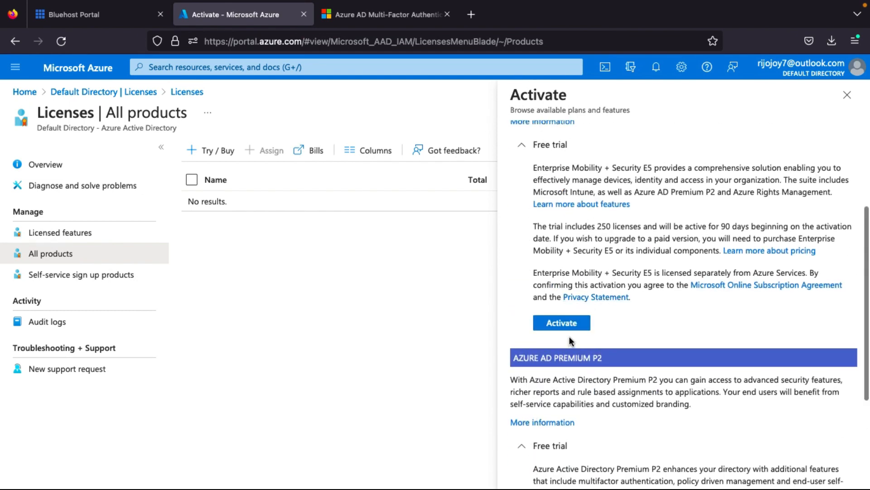
scroll(570, 338, "down", 5)
scroll(570, 343, "up", 4)
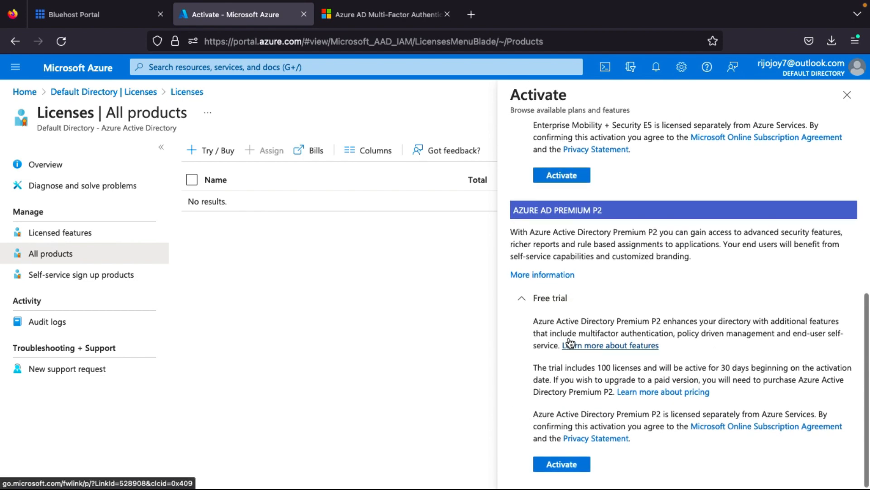
left_click(569, 301)
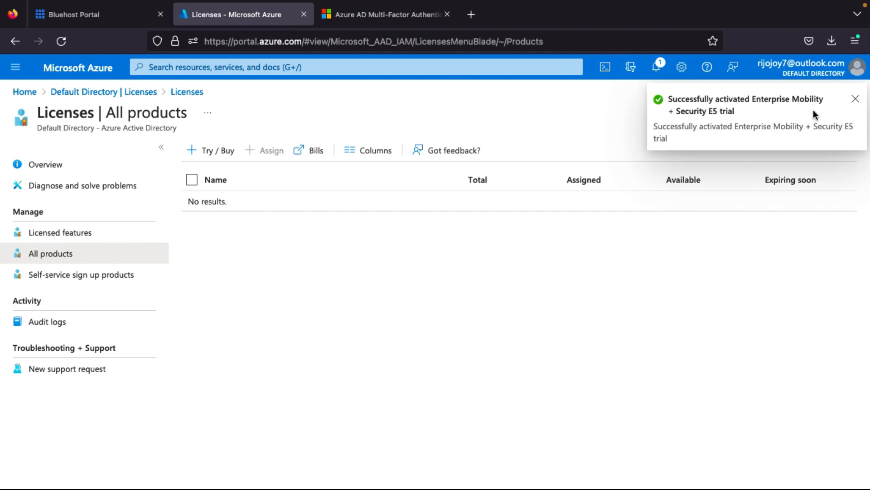
left_click(856, 101)
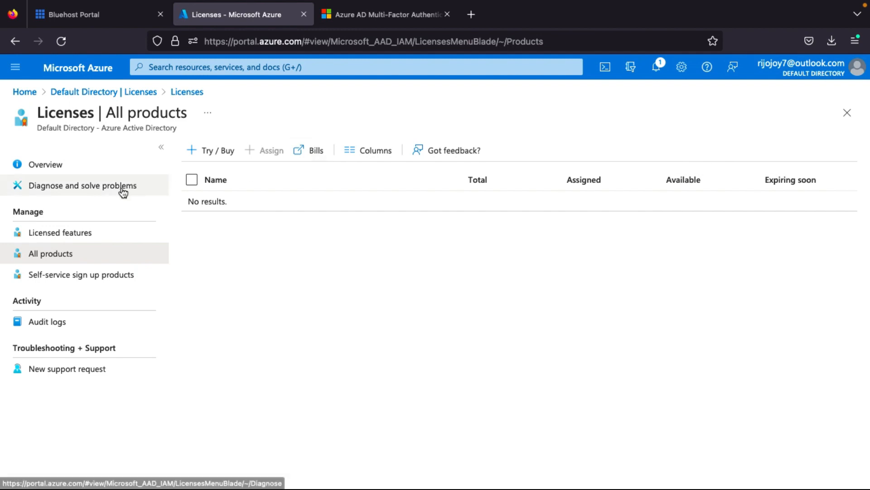
- Reload the directory's list of all licensed products and check the license on the Azure Active Directory overview page
left_click(79, 233)
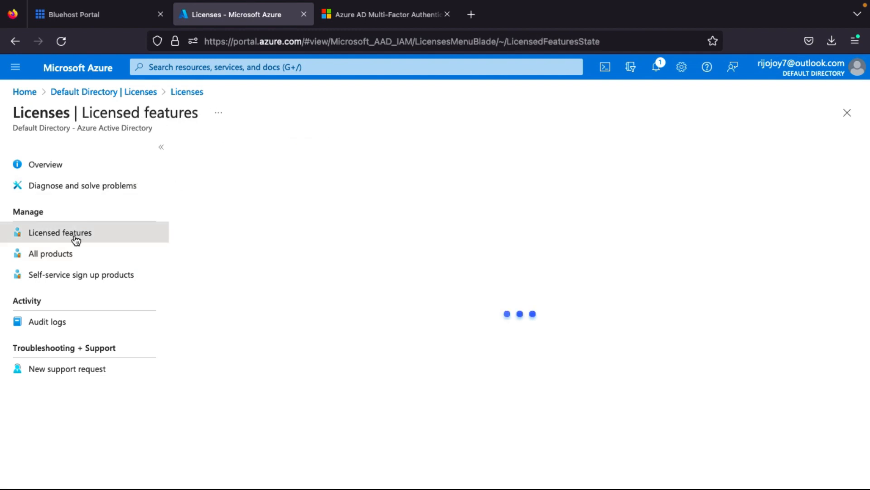
left_click(62, 257)
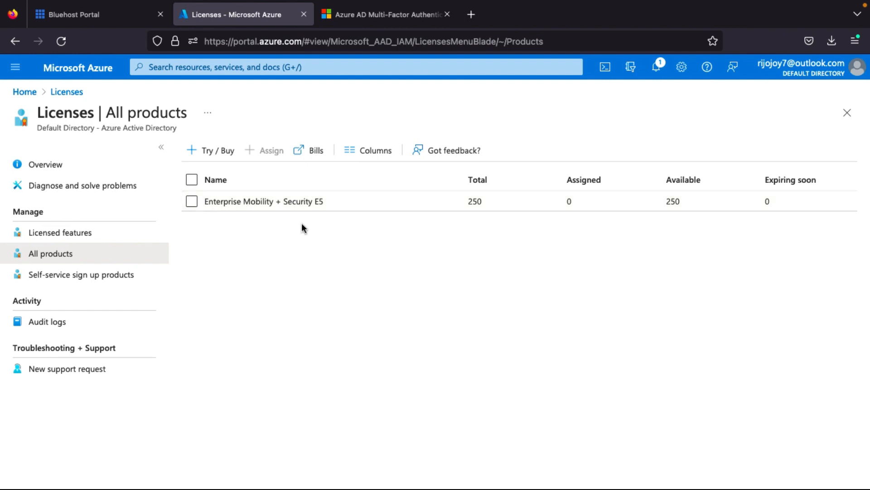
left_click(89, 75)
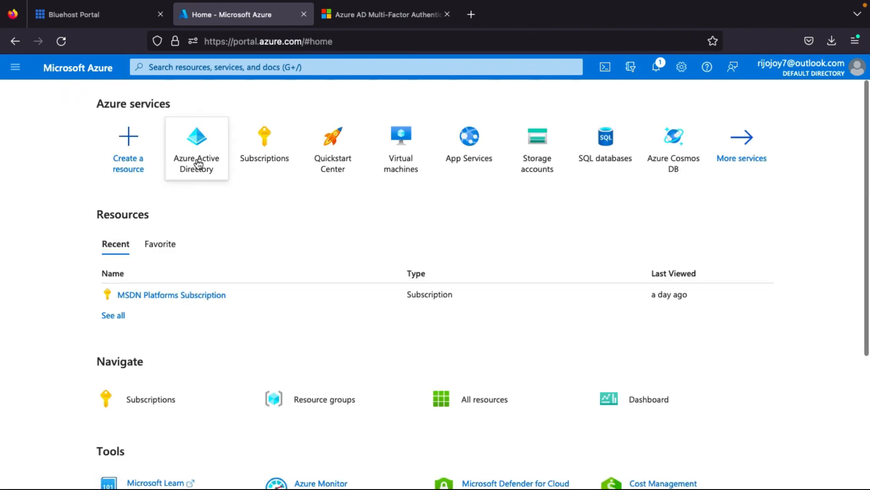
left_click(198, 163)
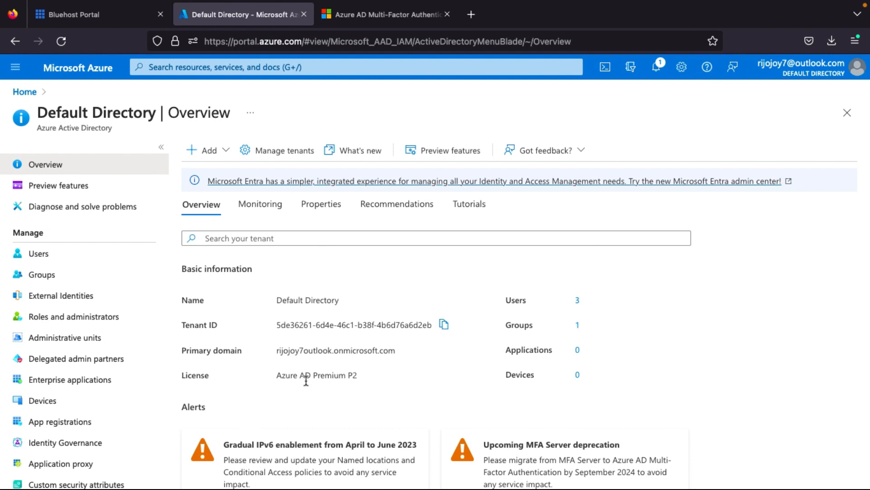
- Open the profile of the member user belonging to Rijoskill and examine its basic info, assigned licenses and account status
left_click(78, 256)
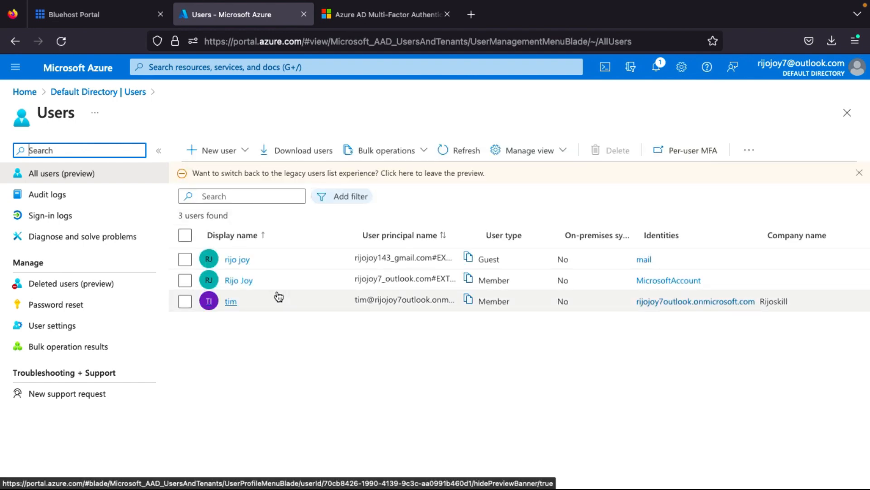
left_click(231, 302)
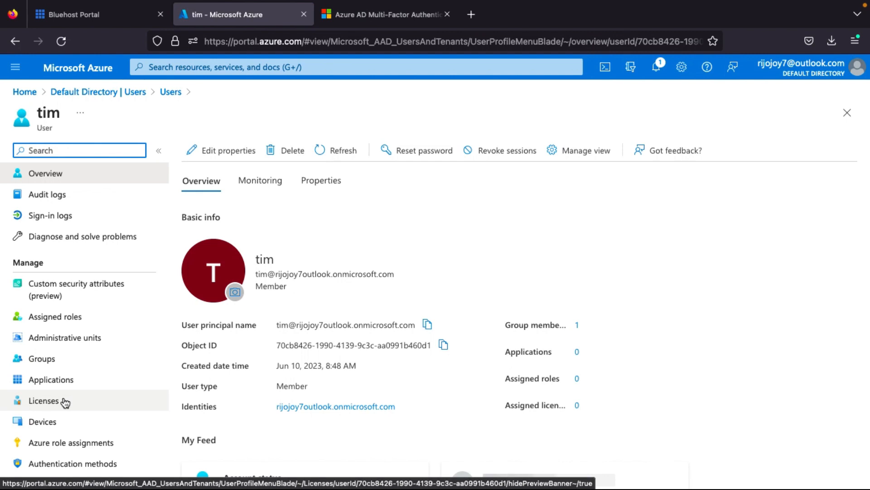
scroll(278, 368, "down", 2)
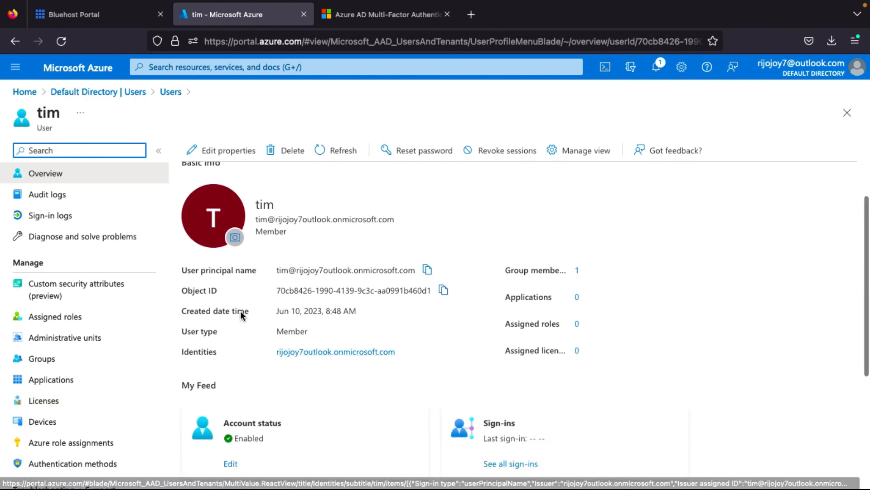
scroll(320, 322, "down", 1)
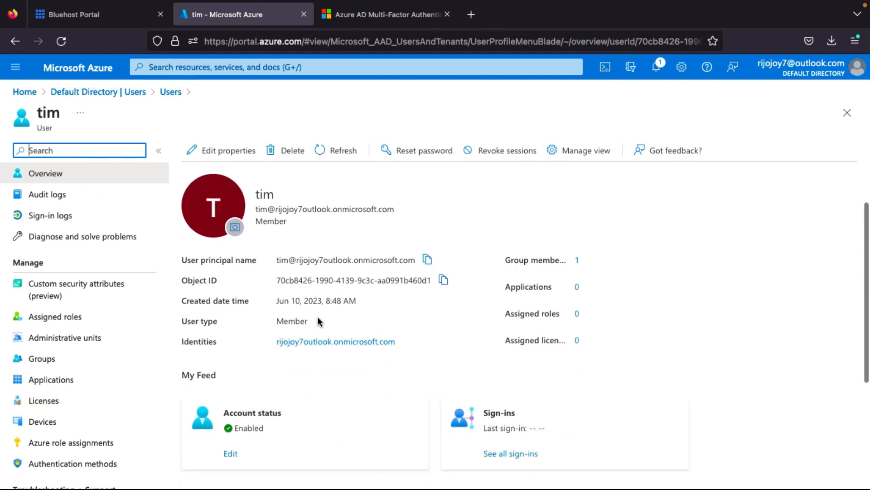
scroll(286, 361, "down", 1)
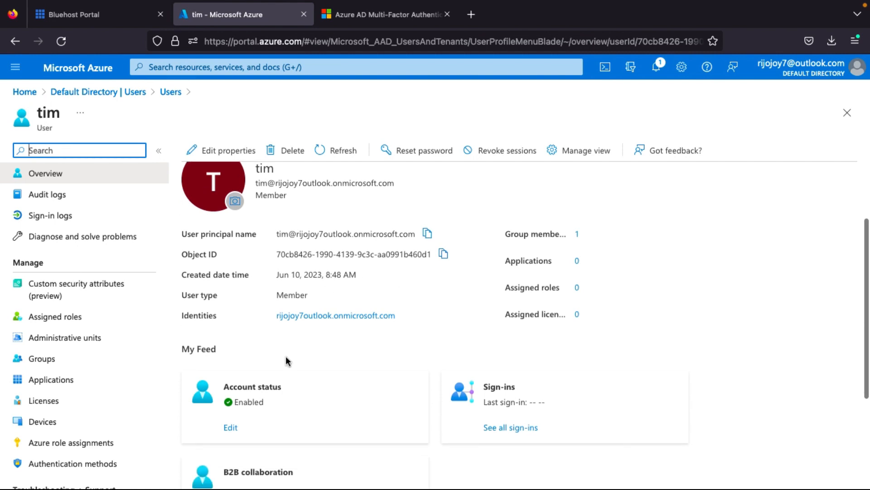
scroll(338, 375, "down", 2)
scroll(338, 375, "down", 1)
scroll(338, 375, "up", 2)
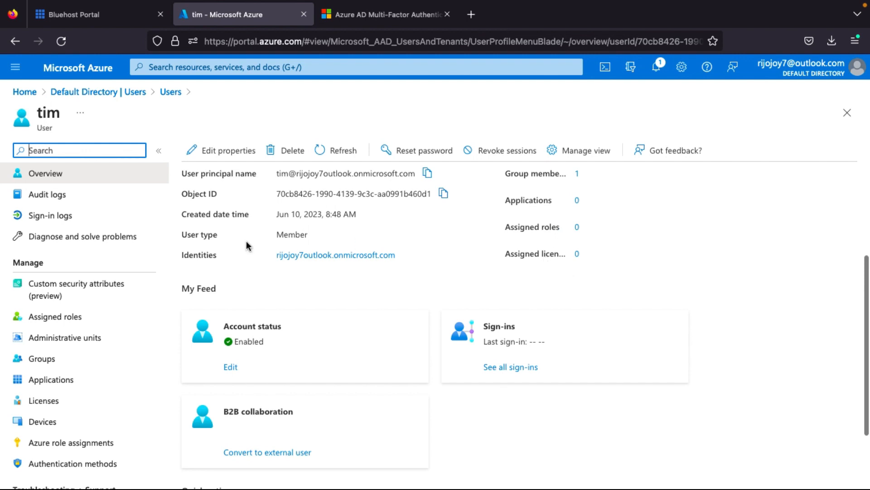
- Assign the Enterprise Mobility + Security E5 license to the user with all its license options enabled, and save the assignment
left_click(63, 406)
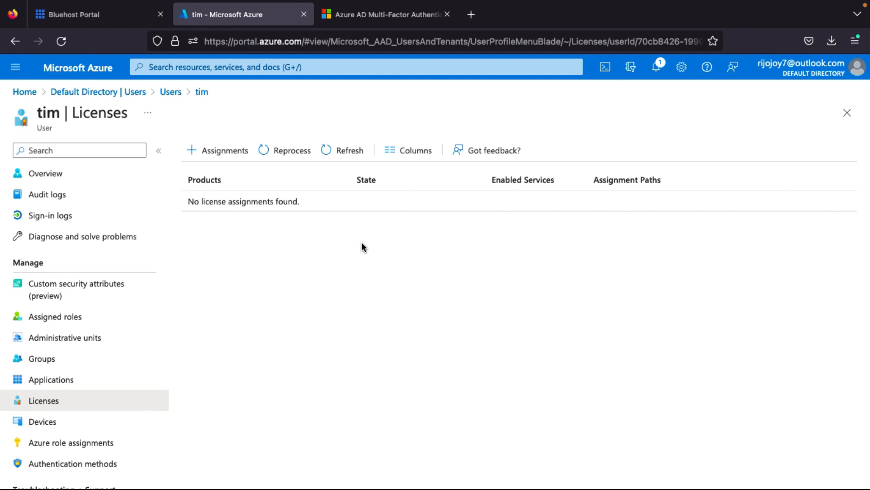
left_click(229, 156)
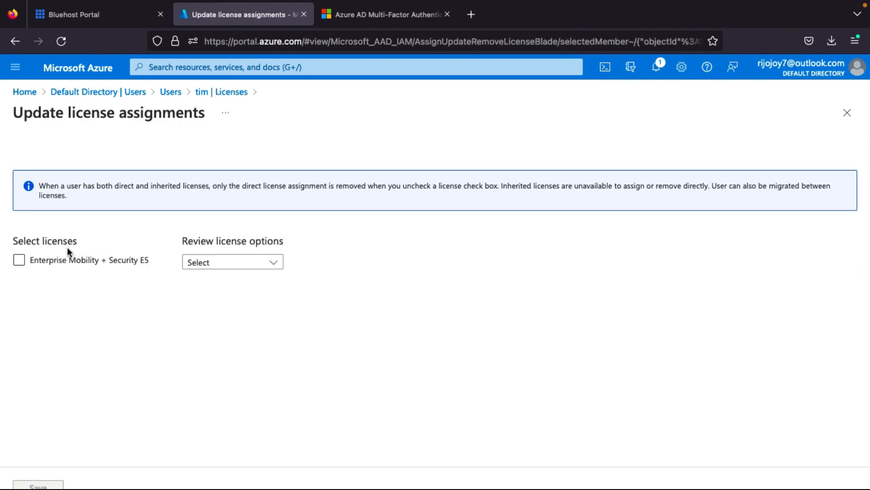
left_click(192, 265)
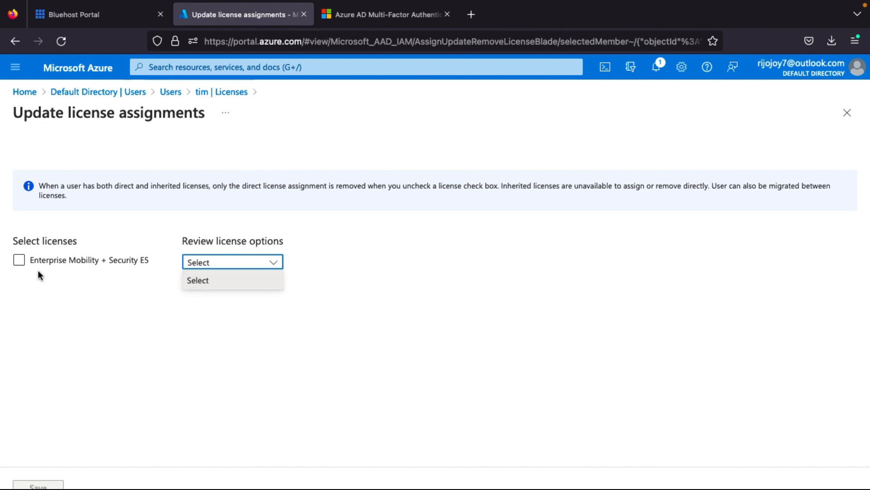
left_click(19, 260)
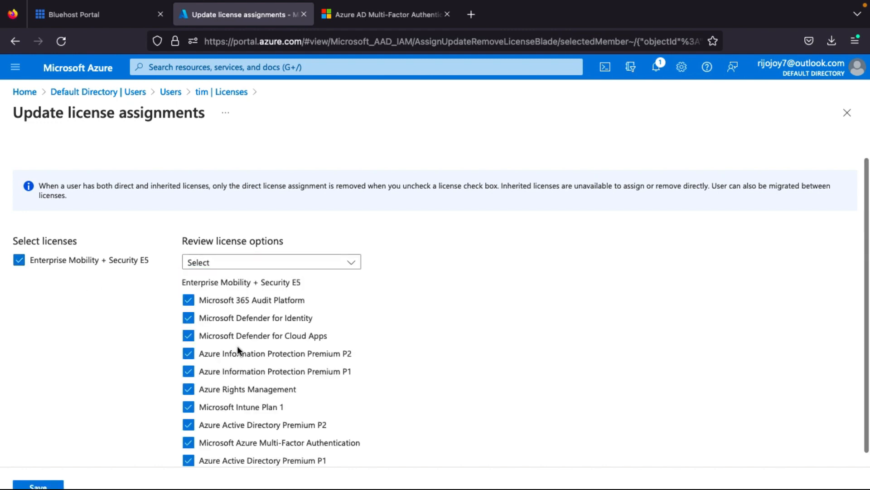
scroll(237, 347, "down", 1)
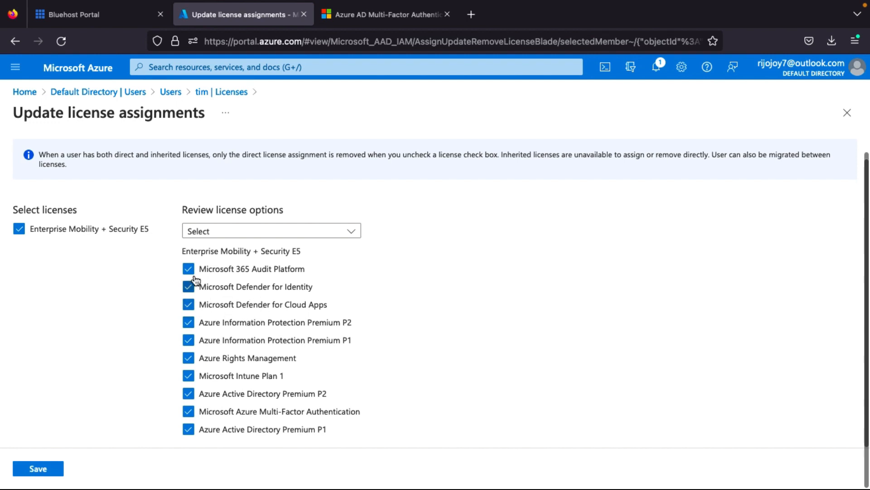
left_click(188, 270)
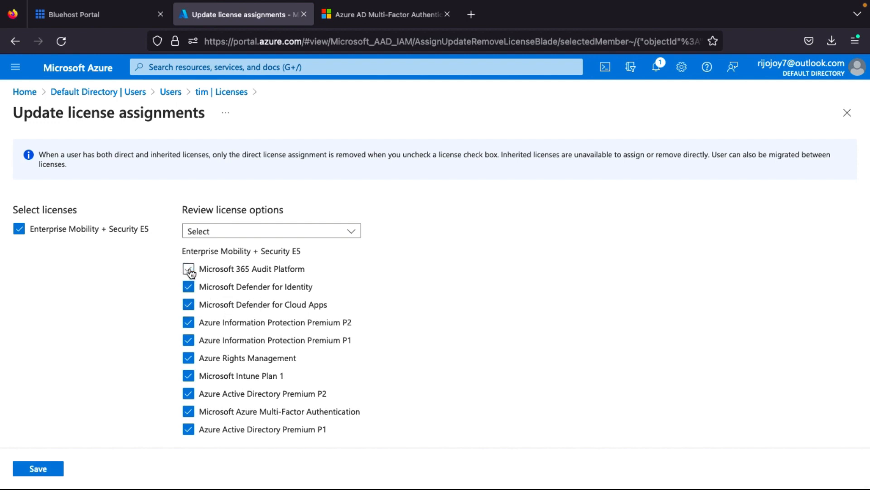
left_click(190, 270)
left_click(50, 471)
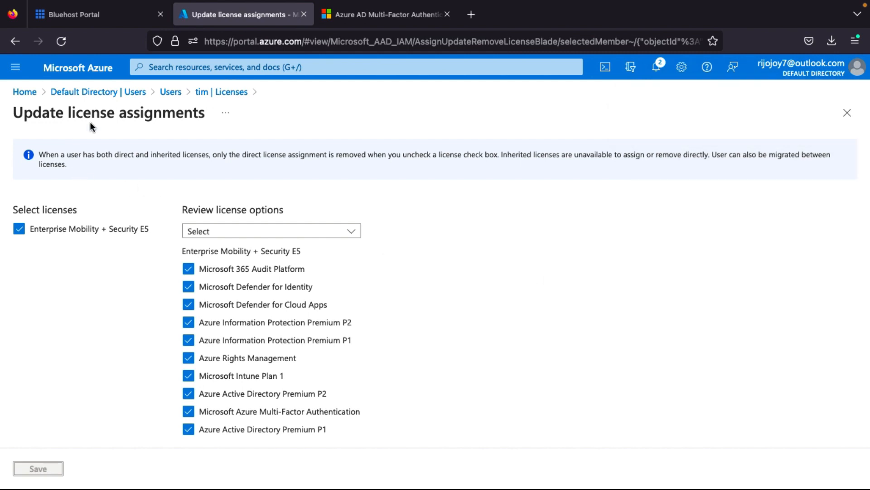
- Reopen the Rijoskill member's profile from the users list and check the assigned license count and license details
left_click(172, 93)
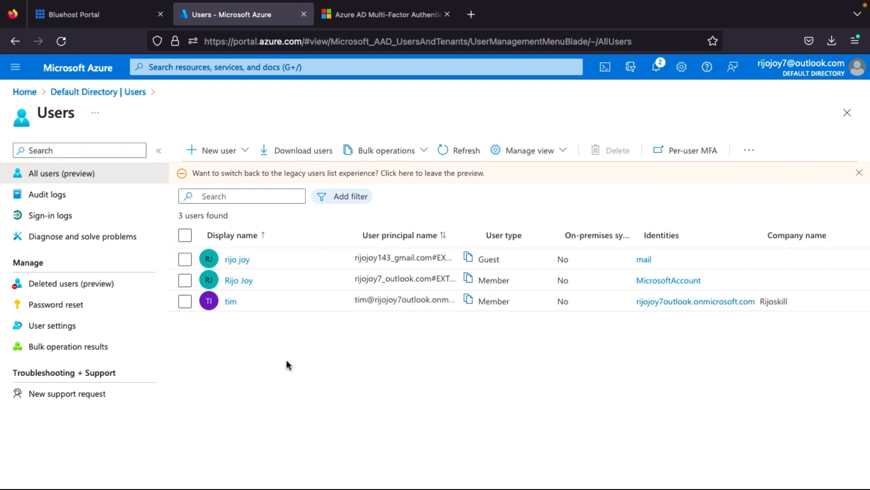
left_click(231, 302)
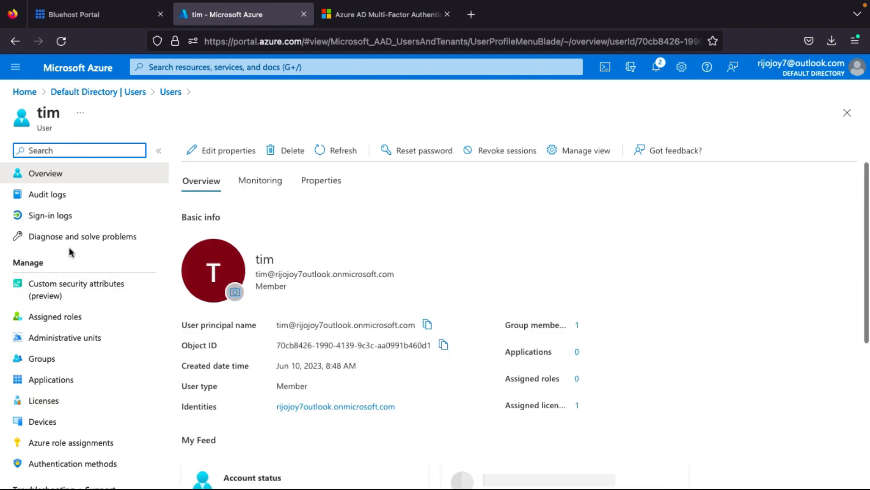
scroll(311, 388, "down", 1)
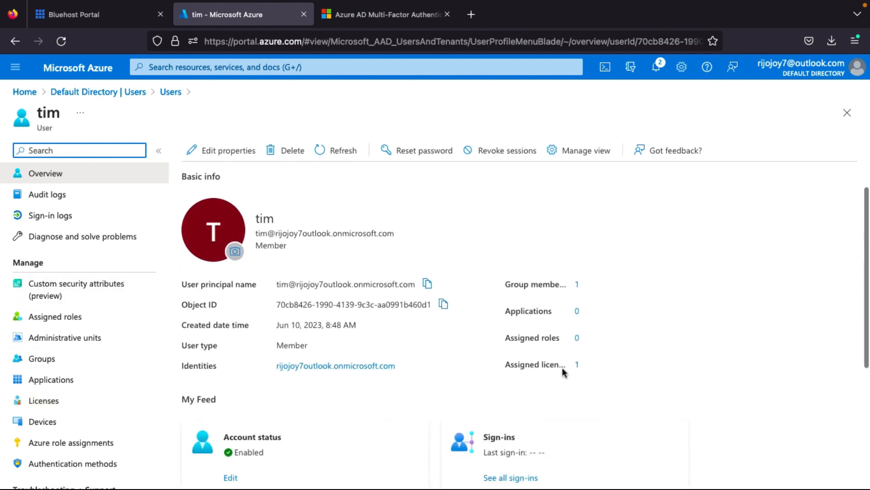
scroll(420, 383, "down", 1)
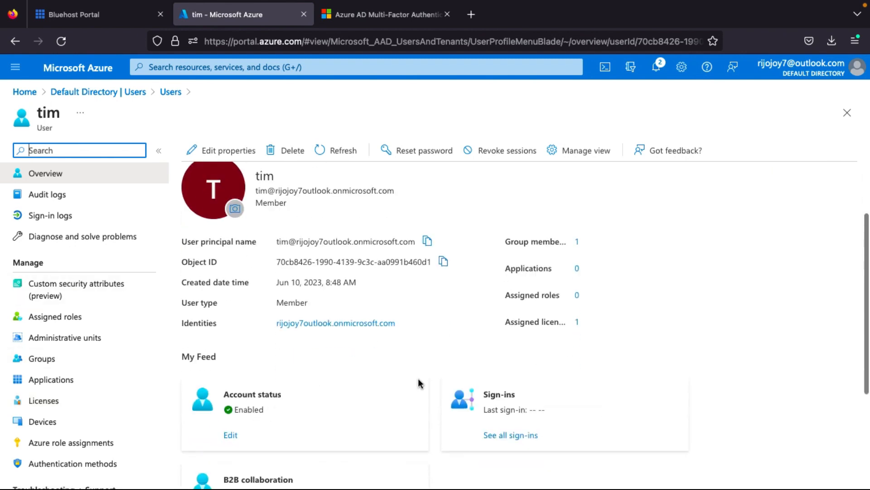
left_click(58, 408)
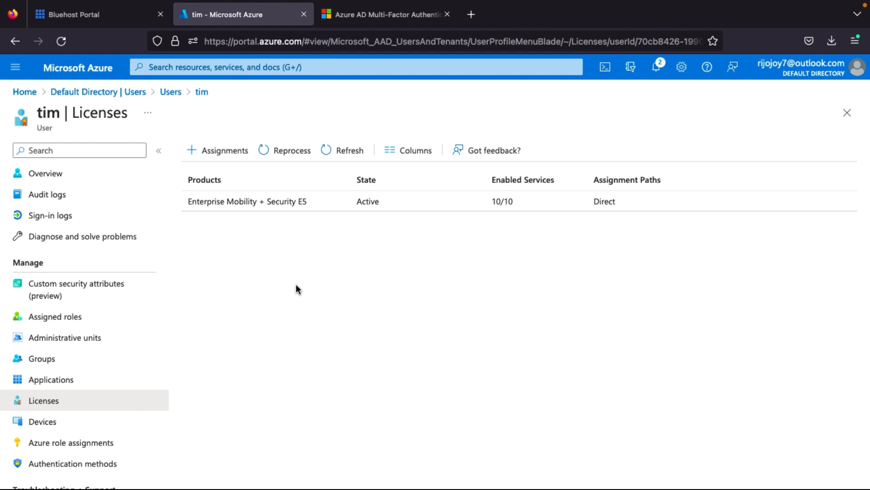
- Remove the Enterprise Mobility + Security E5 license from the user and refresh the user's license list
left_click(225, 202)
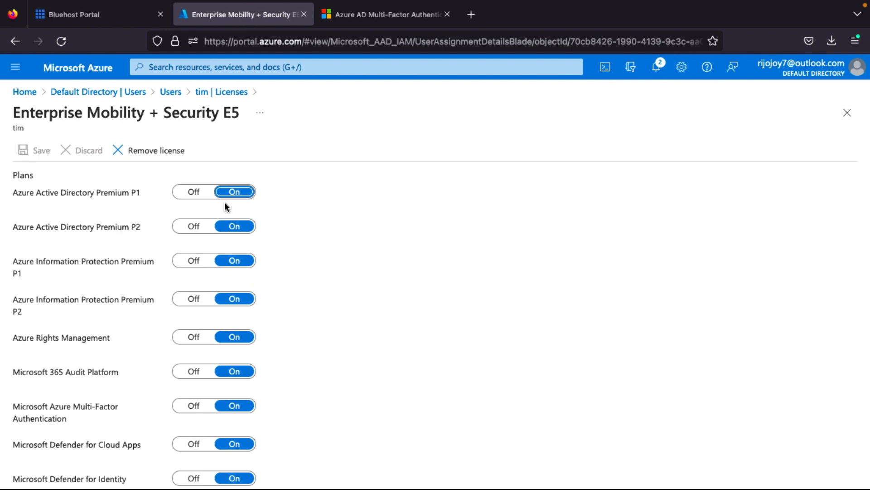
left_click(158, 151)
left_click(26, 226)
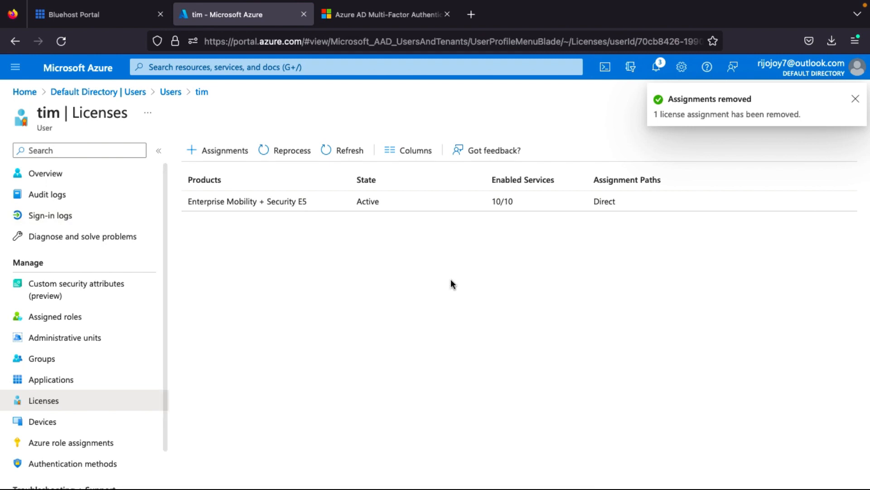
left_click(857, 100)
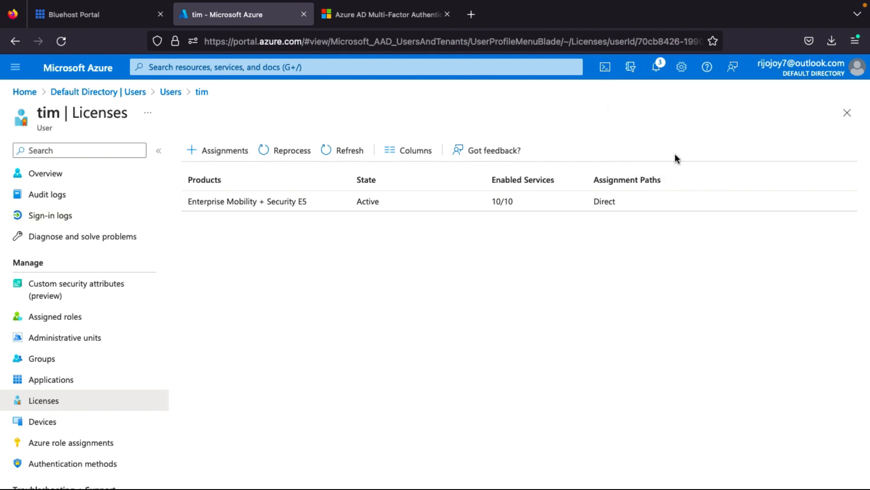
left_click(325, 153)
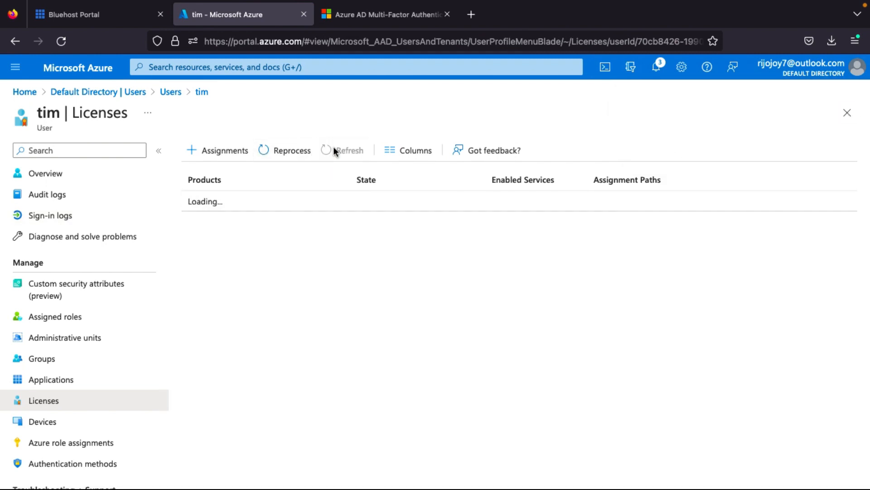
left_click(333, 150)
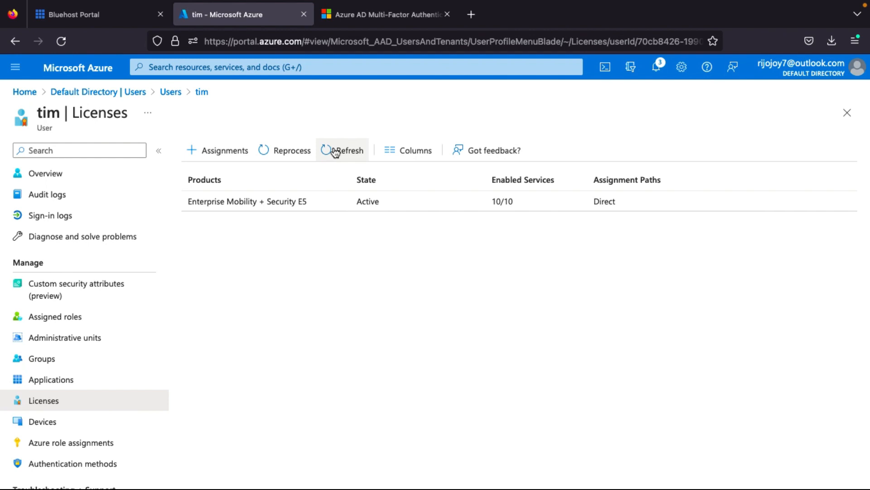
- Refresh the user's license list, and open the list of all groups in the Default Directory
left_click(335, 152)
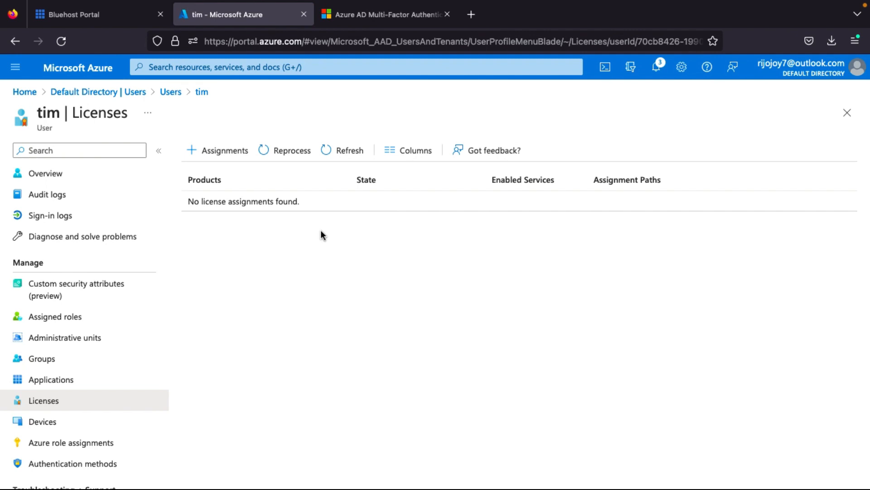
left_click(73, 95)
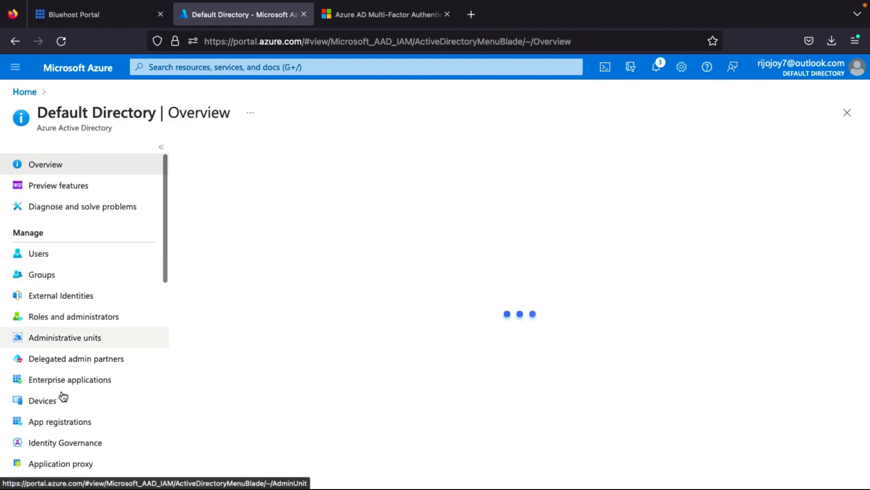
left_click(58, 273)
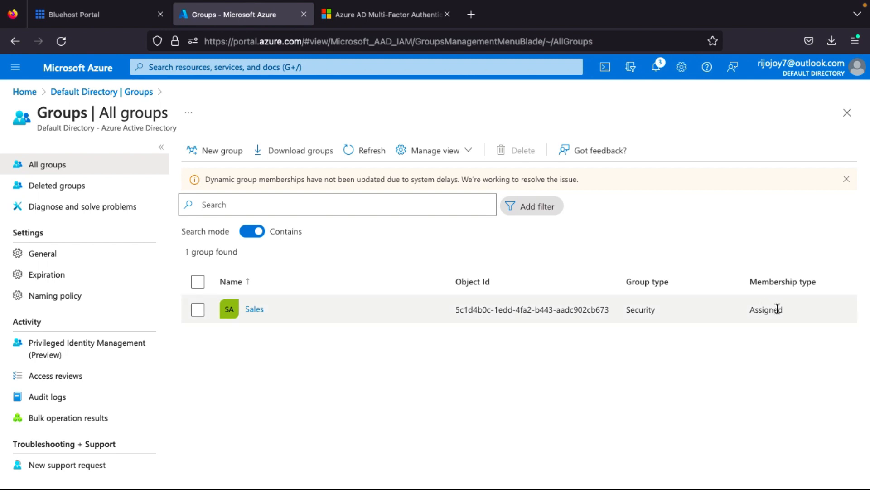
- Start a new group in the directory and choose Security as its group type
left_click(229, 153)
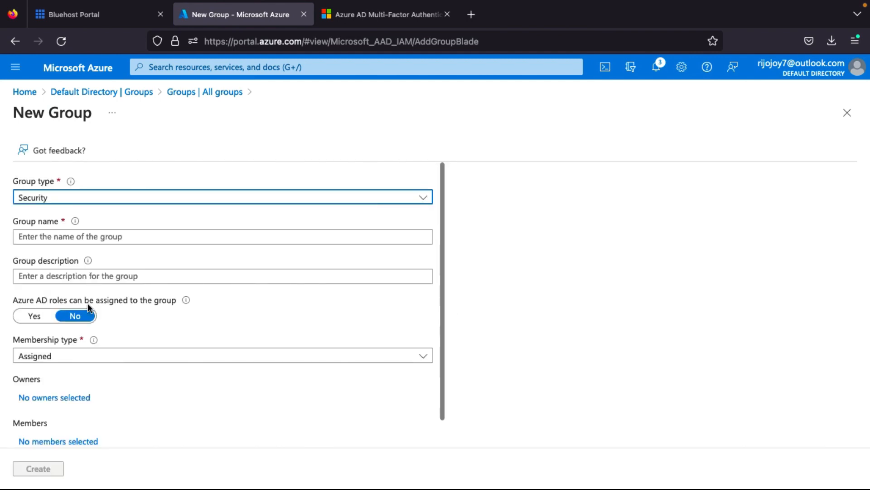
left_click(97, 194)
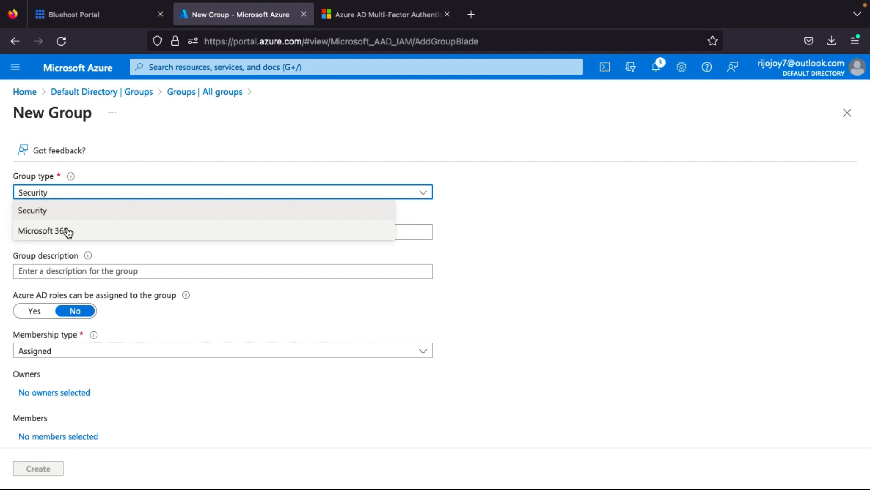
left_click(53, 210)
scroll(92, 342, "down", 1)
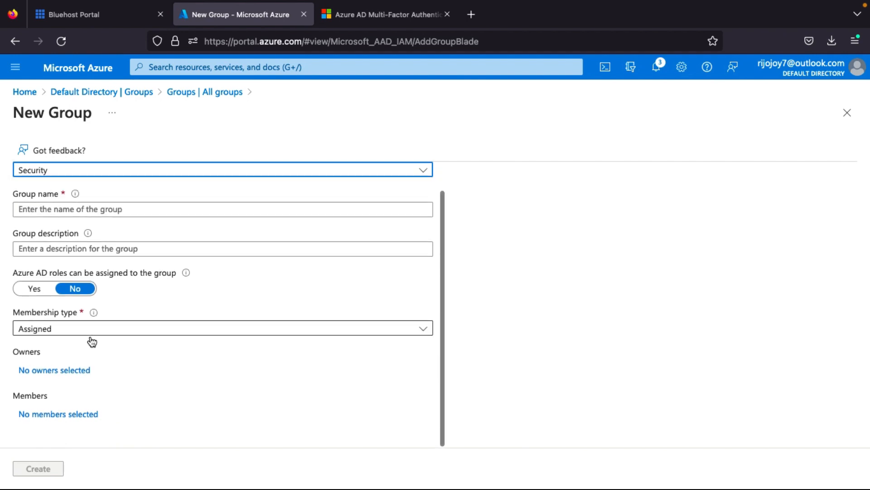
- Examine the membership types available for the new group, leaving Assigned selected
left_click(130, 332)
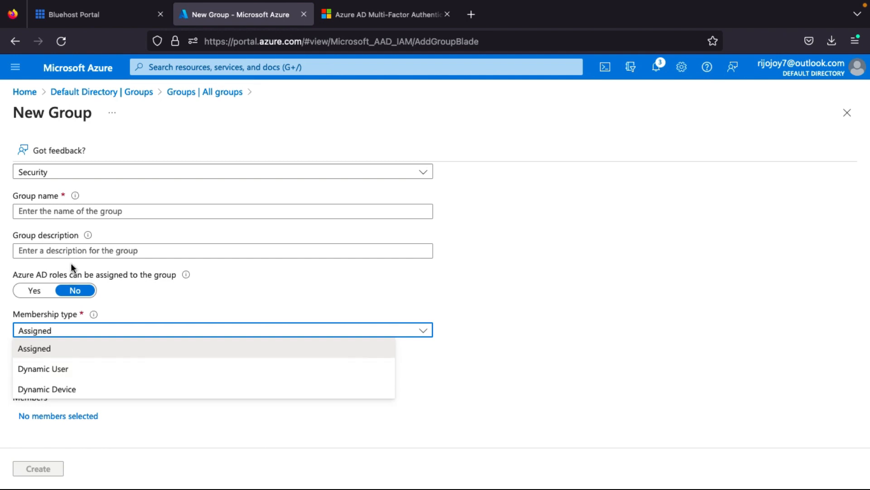
left_click(152, 298)
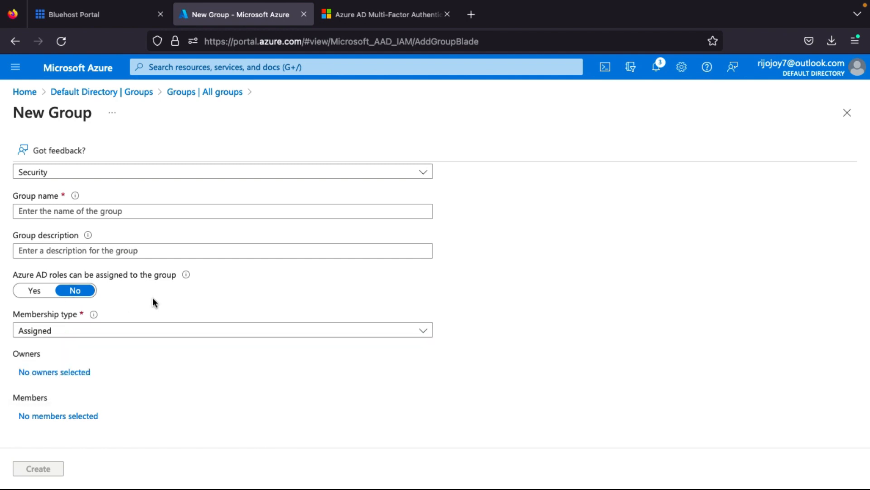
left_click(81, 333)
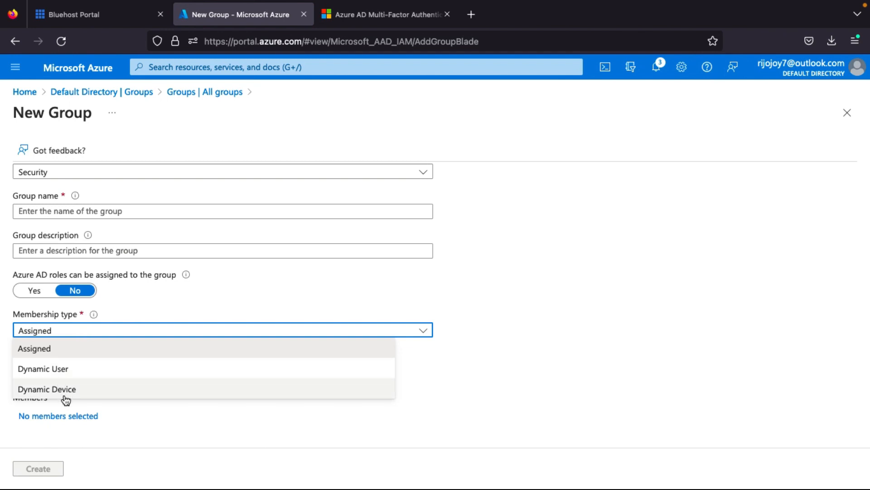
left_click(174, 306)
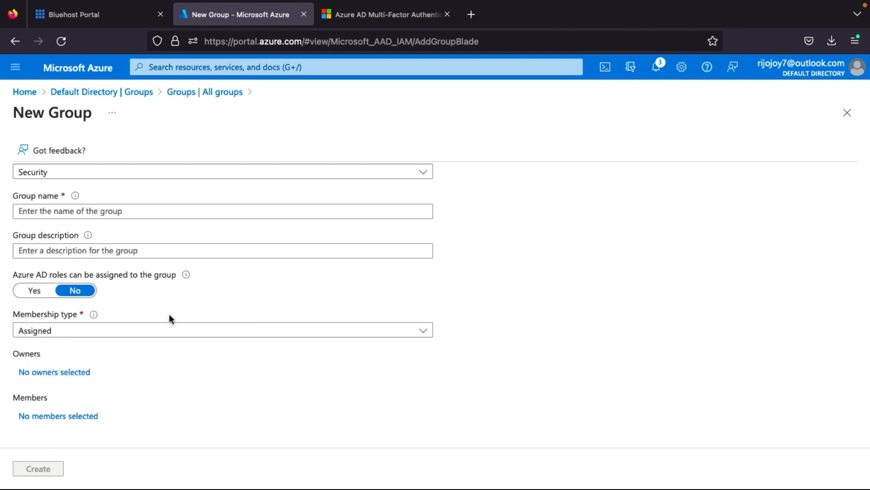
left_click(156, 334)
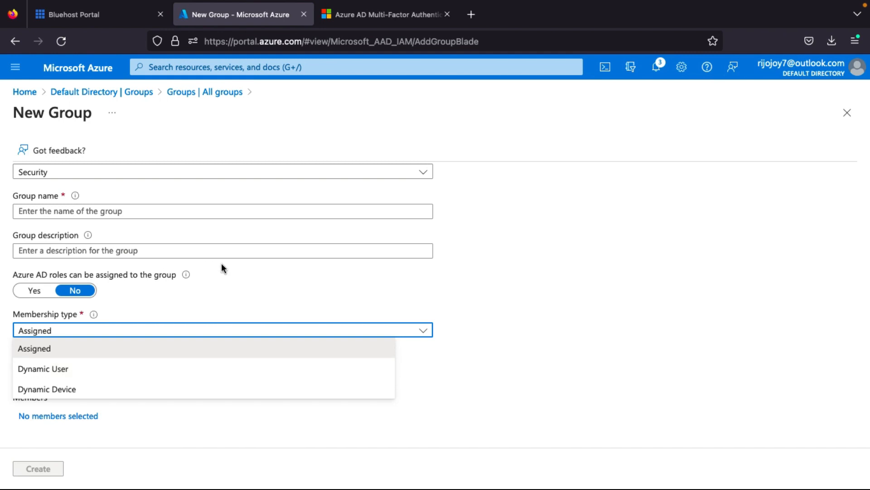
left_click(218, 290)
- Name the new group Marketing and give it the description "This group included marketing"
scroll(168, 240, "up", 1)
left_click(140, 235)
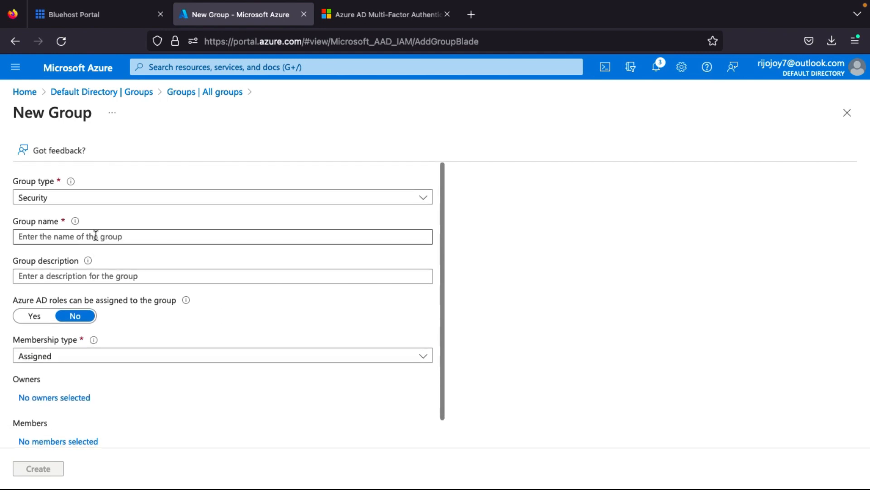
type("MArketing")
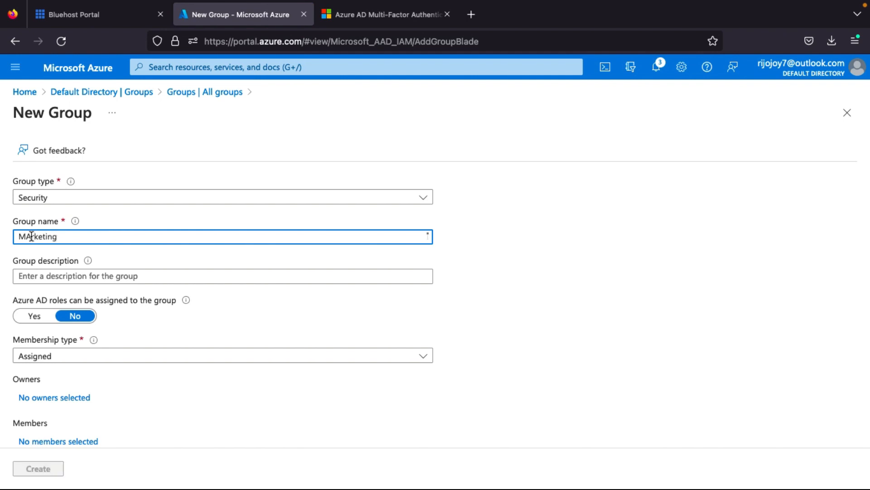
left_click(31, 236)
key("BackSpace")
type("a")
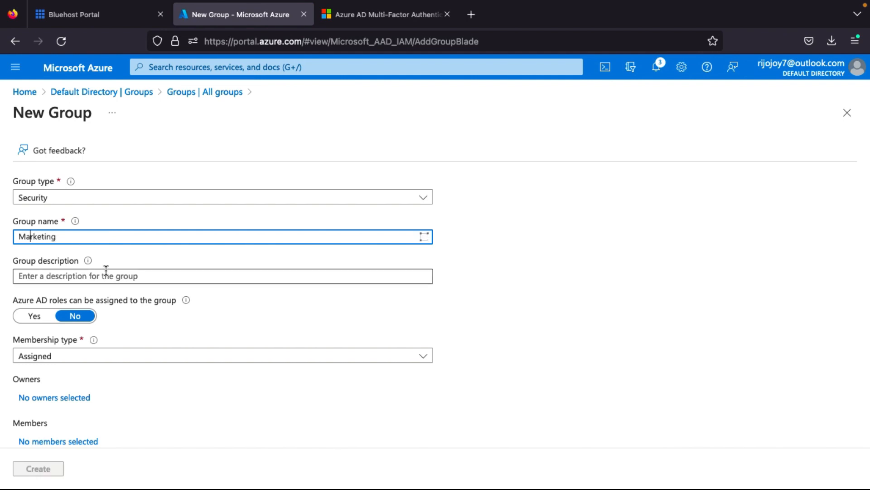
left_click(80, 276)
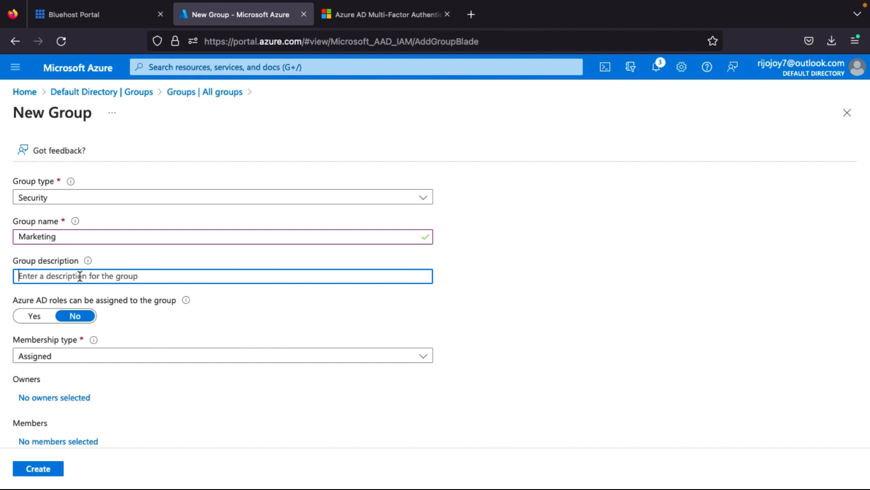
type("This ")
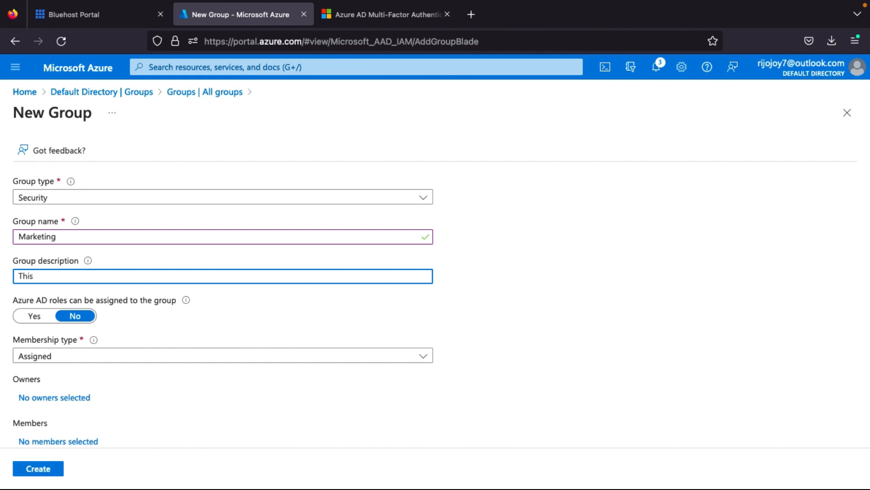
type("group included marketing")
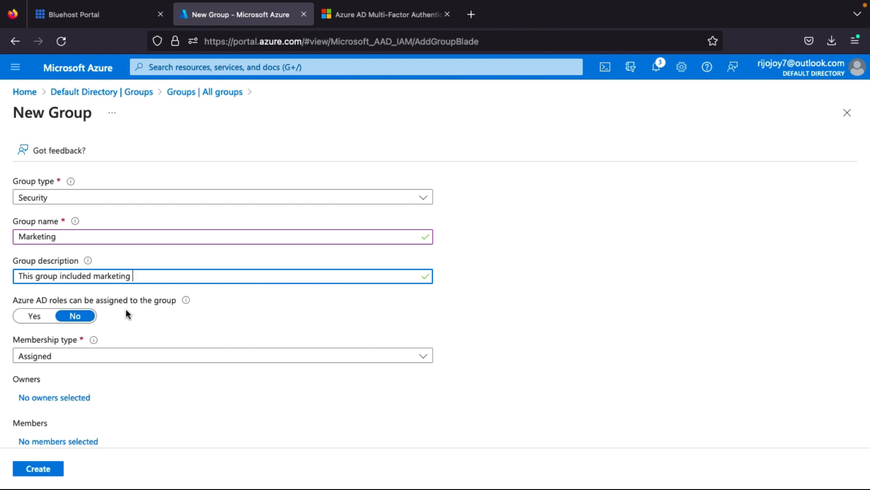
- Set the group's membership type to Dynamic User and open the dynamic query for its members
scroll(93, 343, "down", 1)
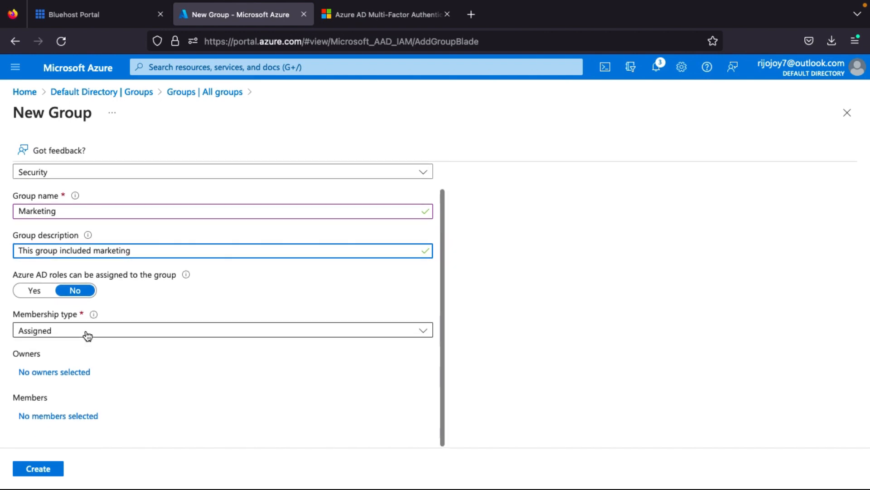
left_click(88, 336)
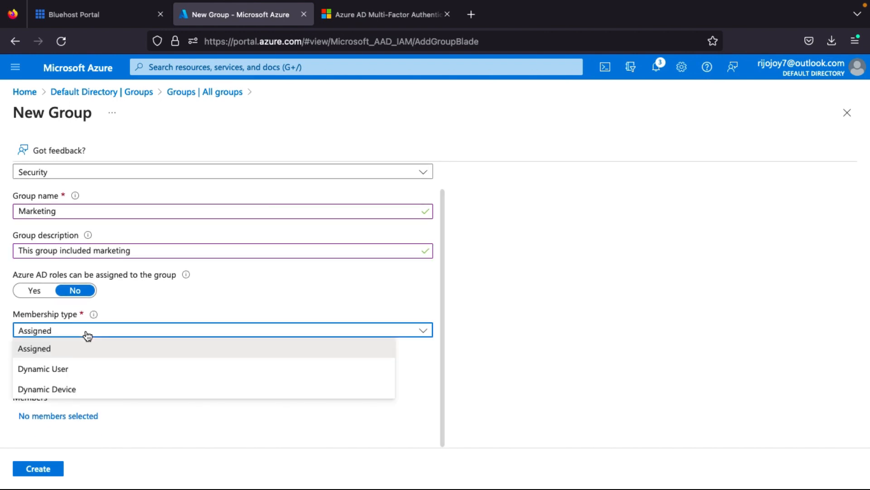
left_click(69, 376)
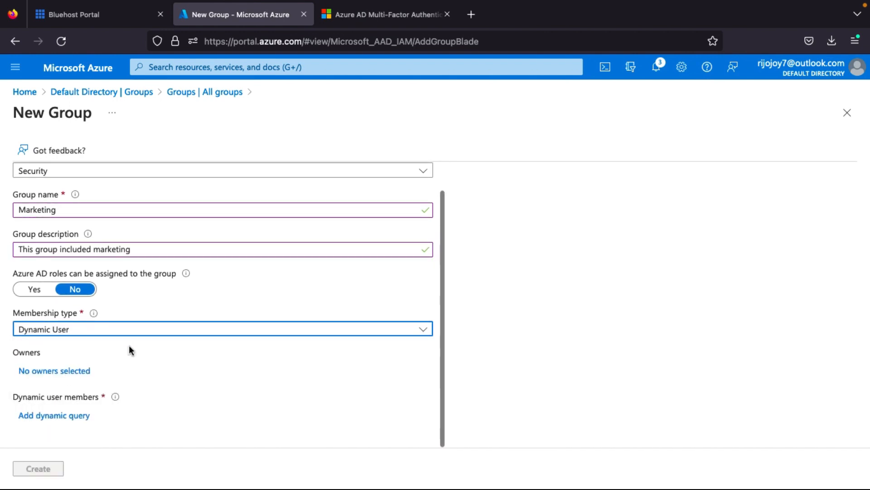
left_click(72, 417)
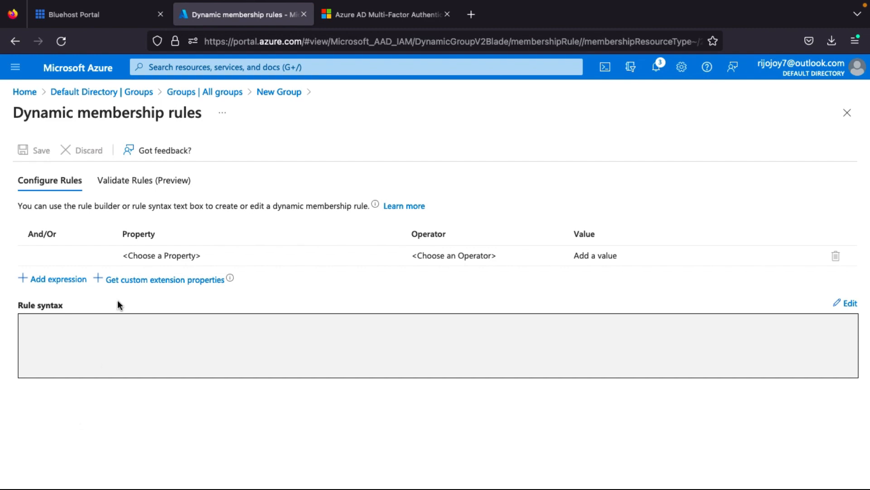
- Add a second expression to the dynamic membership rule and review its And/Or choices, keeping And
left_click(60, 281)
left_click(70, 279)
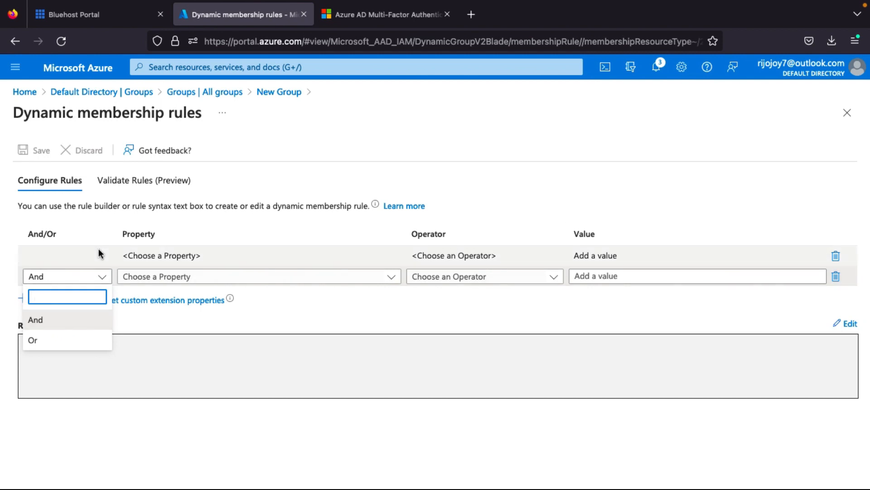
left_click(433, 153)
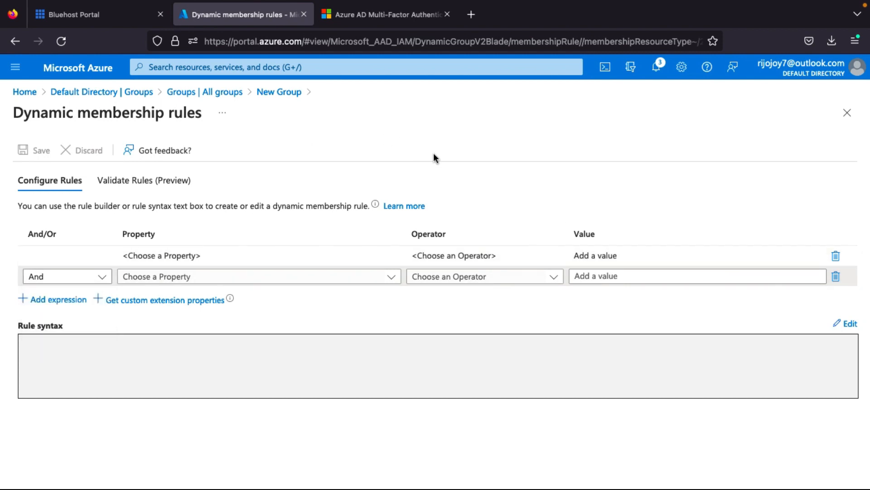
left_click(84, 278)
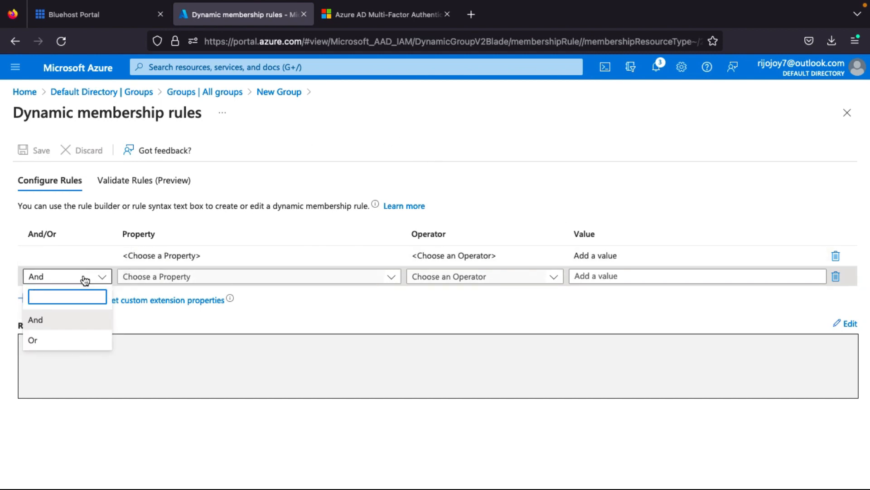
- Set the second expression's property to department and its operator to Contains
left_click(171, 278)
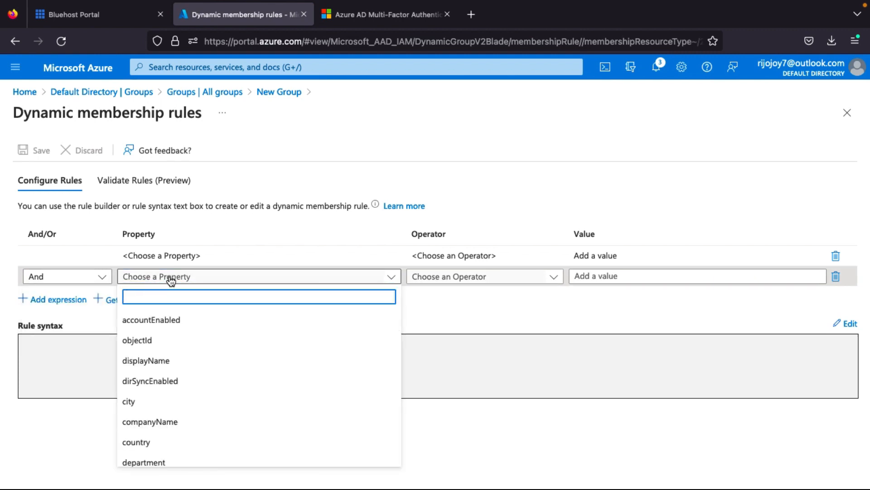
scroll(150, 415, "down", 1)
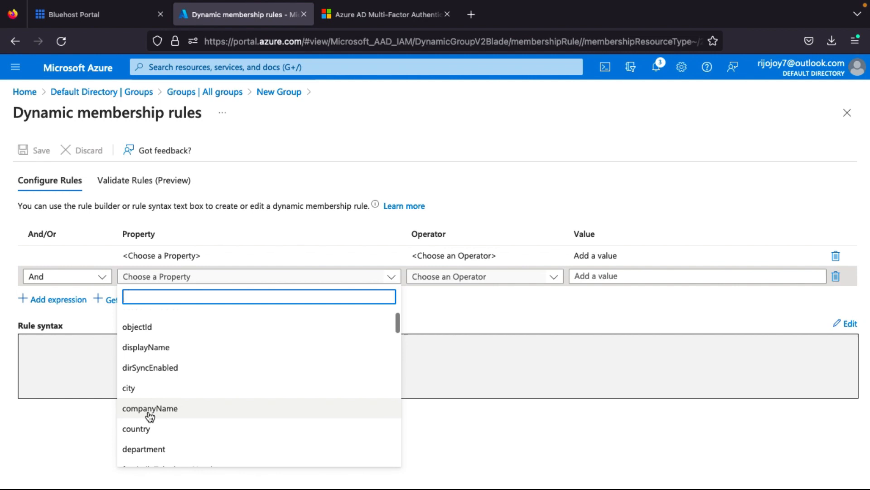
scroll(167, 403, "down", 10)
scroll(168, 403, "down", 4)
scroll(168, 403, "up", 15)
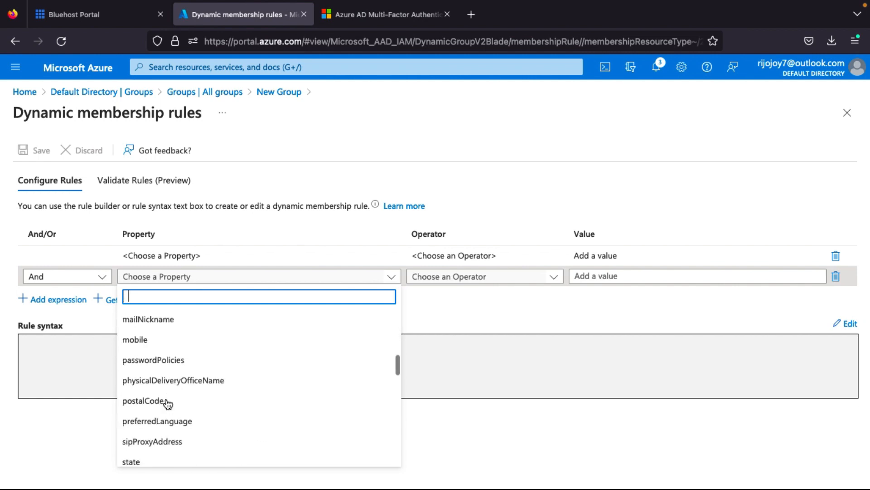
scroll(168, 403, "down", 1)
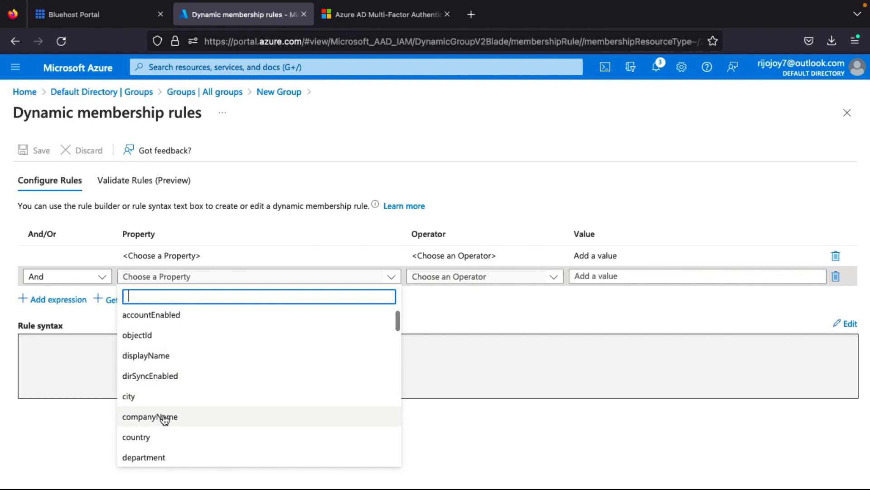
scroll(164, 418, "down", 1)
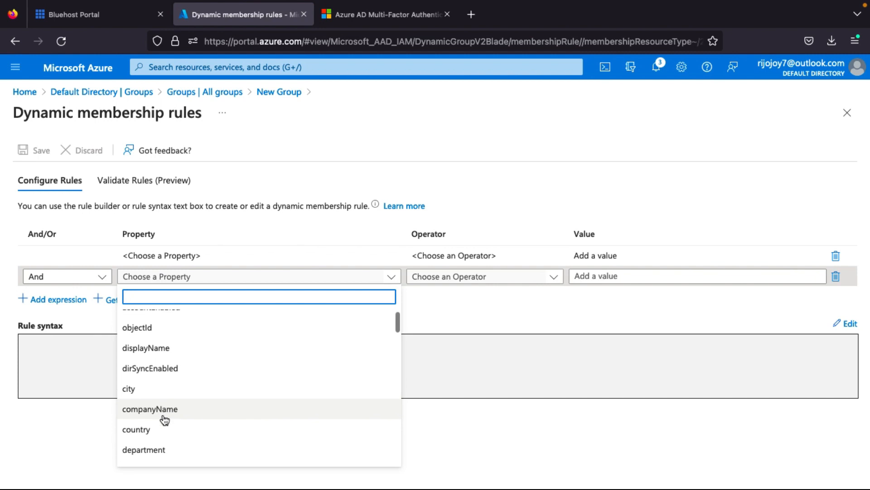
left_click(163, 449)
left_click(484, 281)
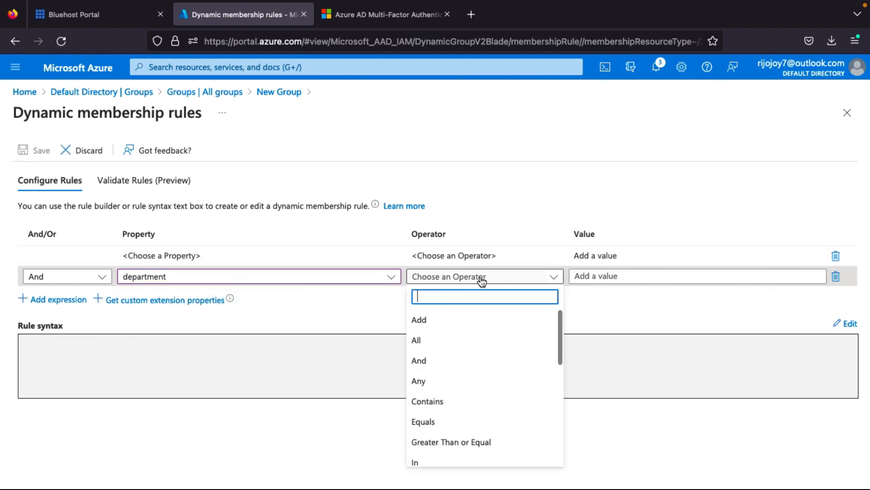
left_click(462, 404)
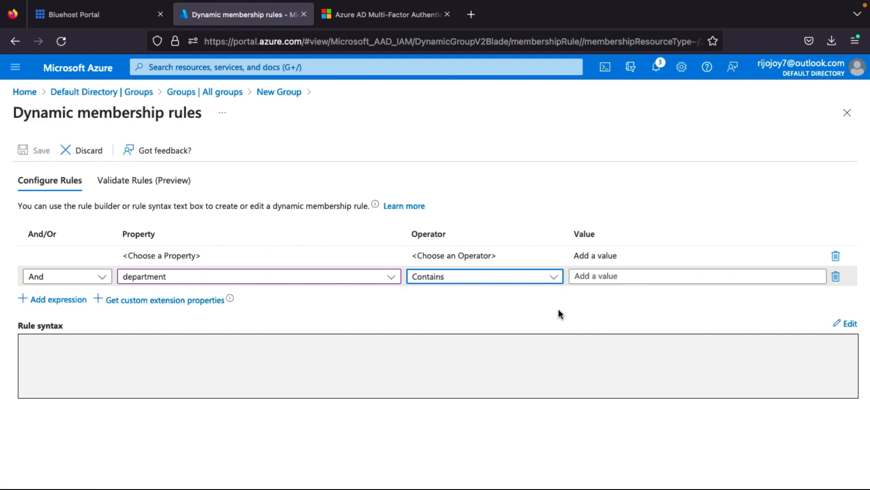
- Keep And as the second expression's connector and enter Marketing as its value
left_click(68, 279)
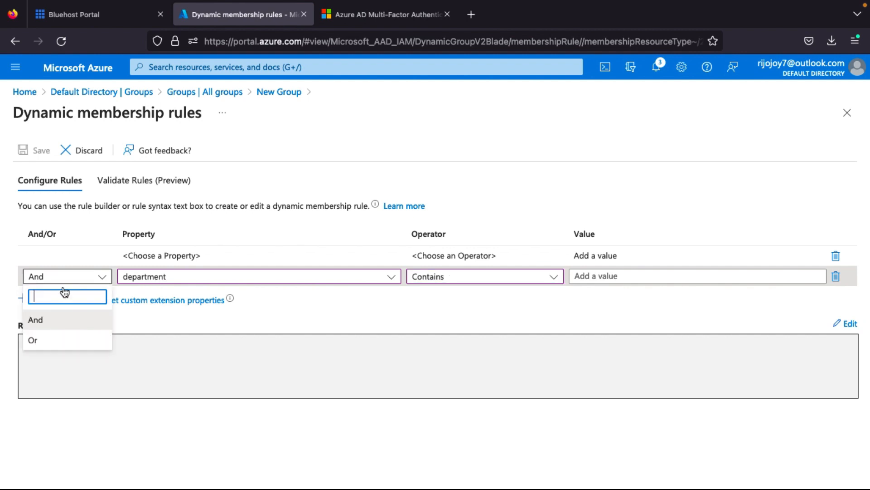
left_click(331, 293)
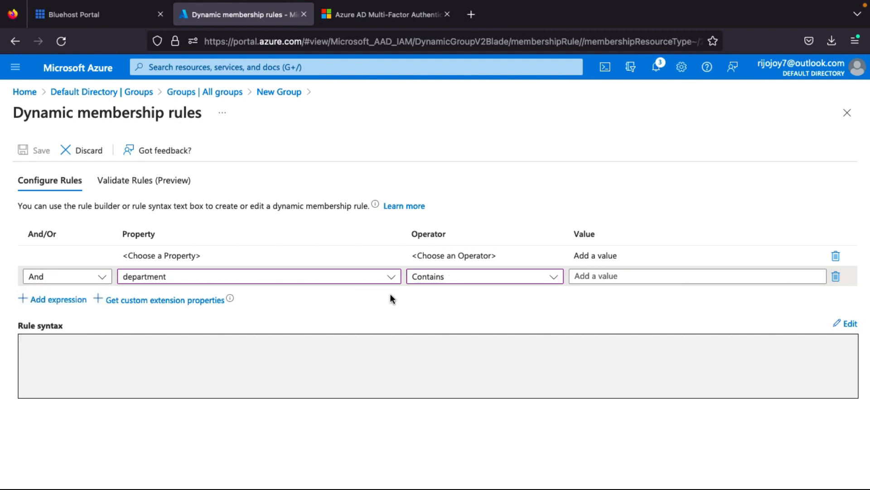
left_click(602, 281)
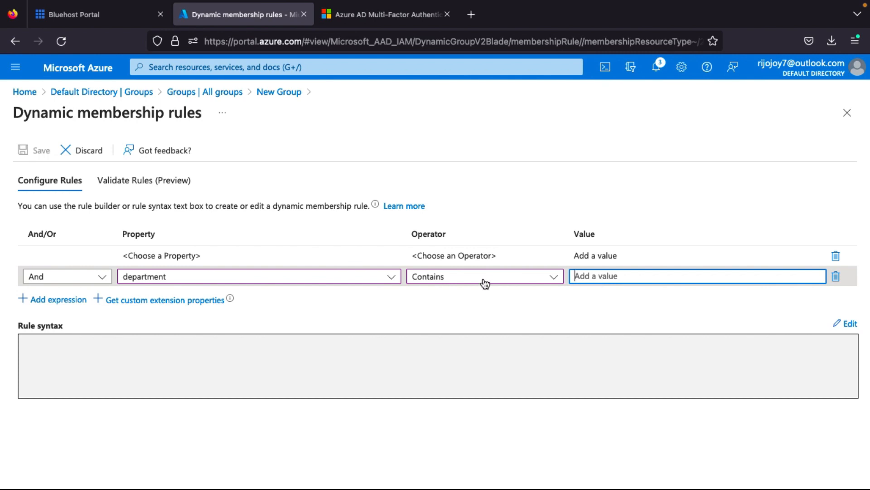
type("ma")
key("BackSpace")
key("BackSpace")
key("BackSpace")
key("BackSpace")
type("Marke")
left_click_drag(616, 277, 563, 277)
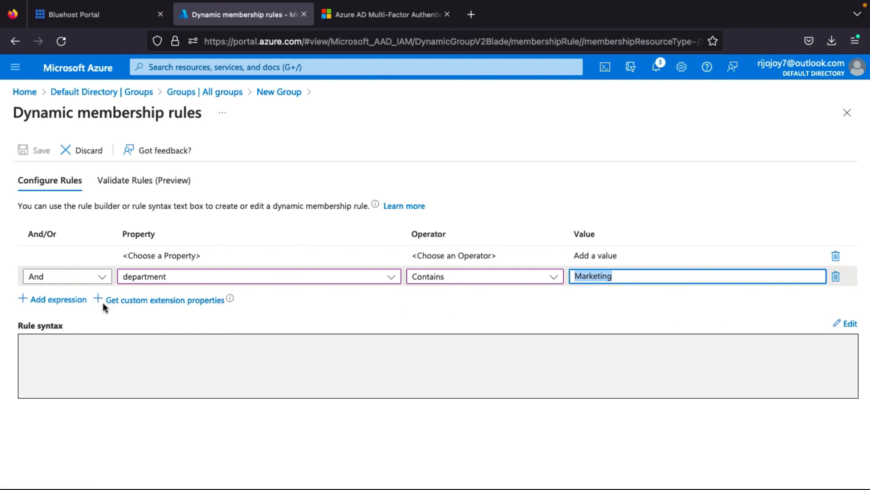
- Add a third expression to the membership rule and set the department expression's connector to Or
left_click(50, 300)
left_click(49, 301)
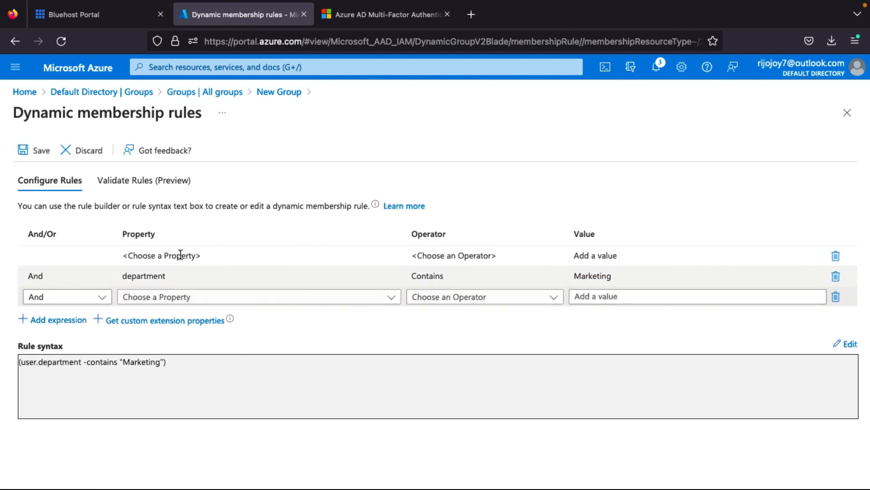
left_click(71, 280)
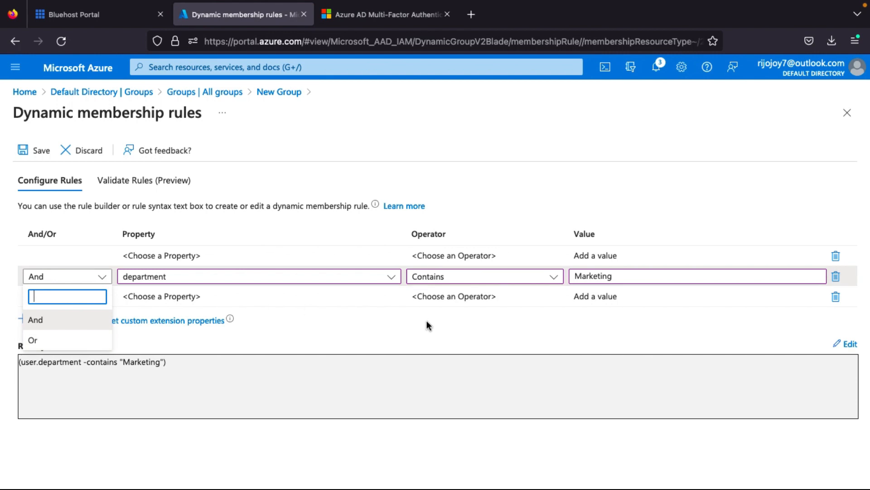
left_click(41, 340)
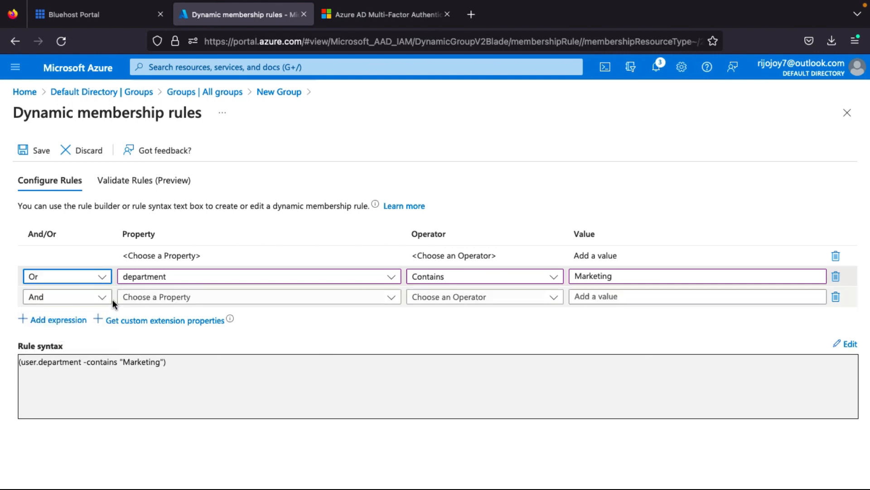
- Set the third expression's connector to Or and its property to country
left_click(99, 302)
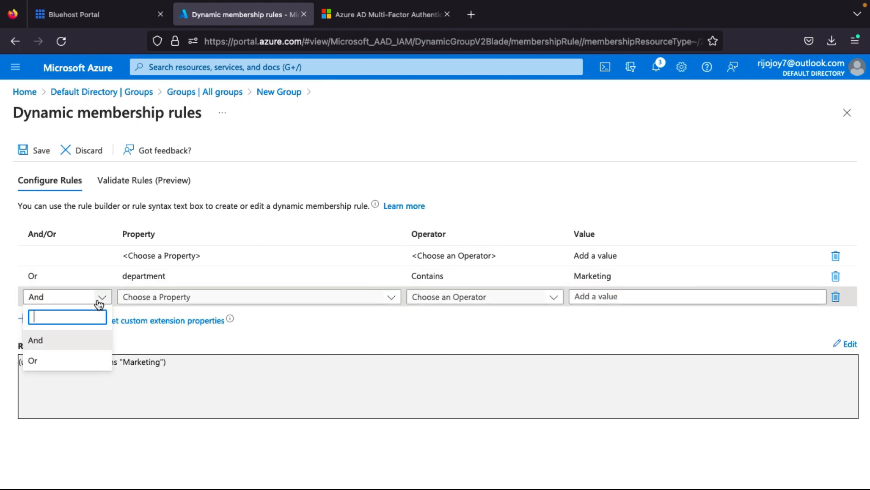
left_click(41, 368)
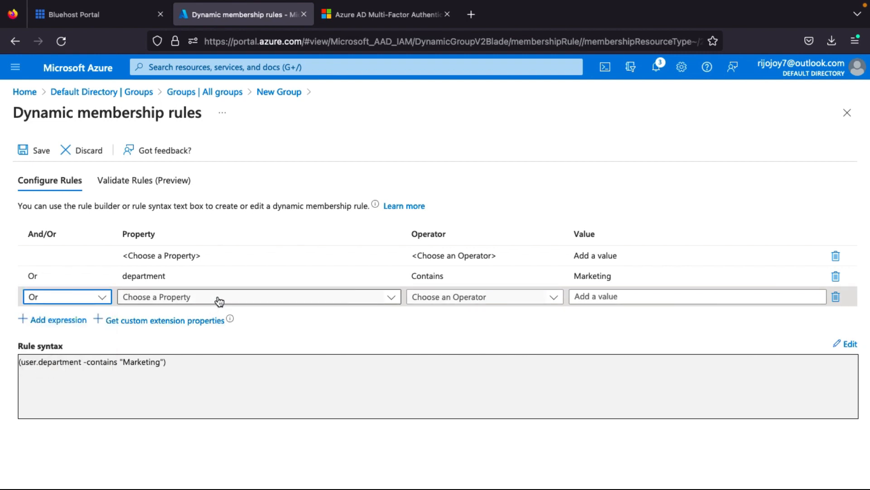
left_click(218, 298)
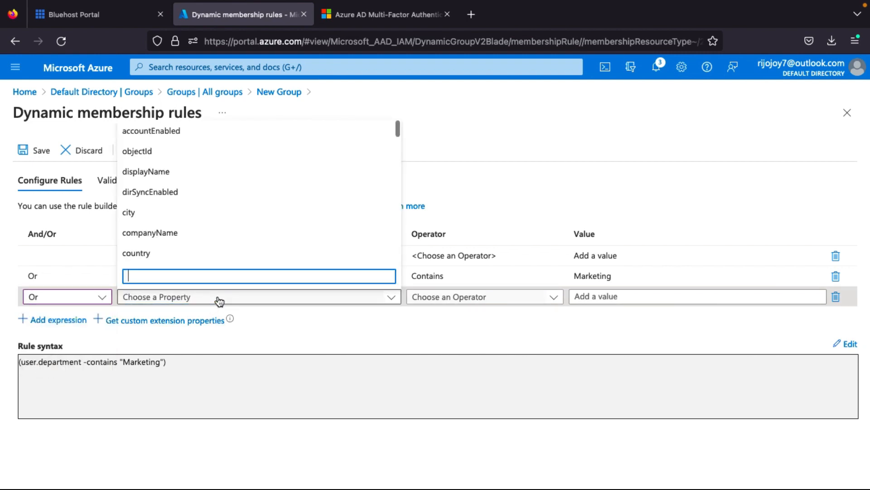
left_click(171, 258)
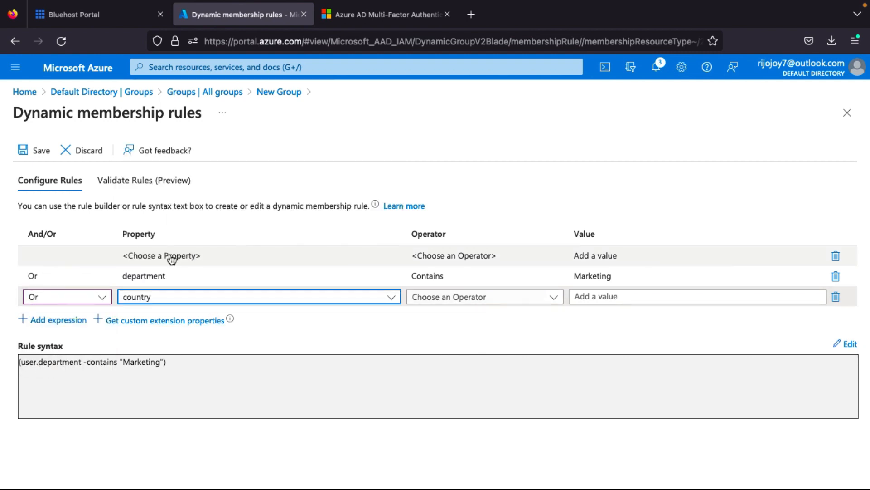
- Set the country expression's operator to Contains and enter "united State" as its value
left_click(488, 298)
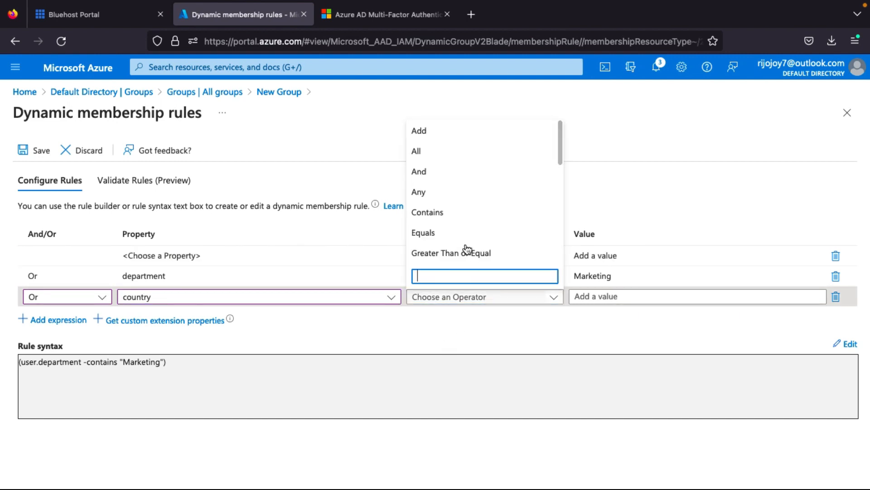
type("un")
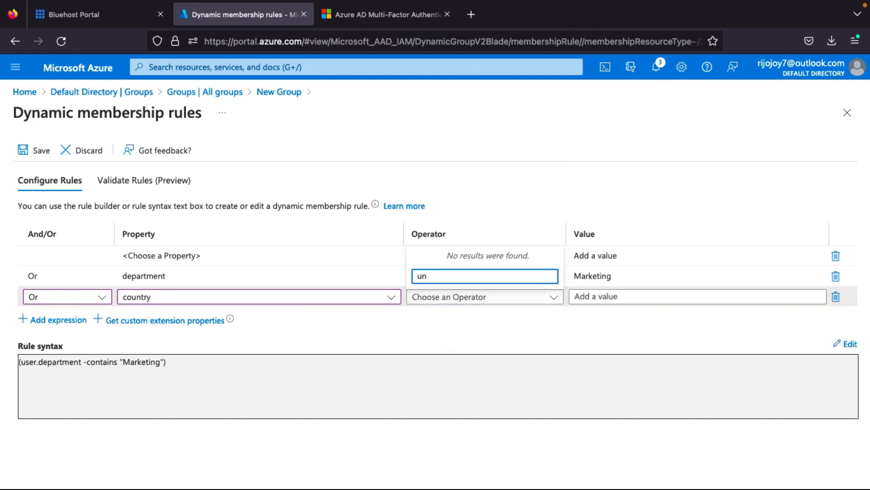
key("BackSpace")
key("BackSpace")
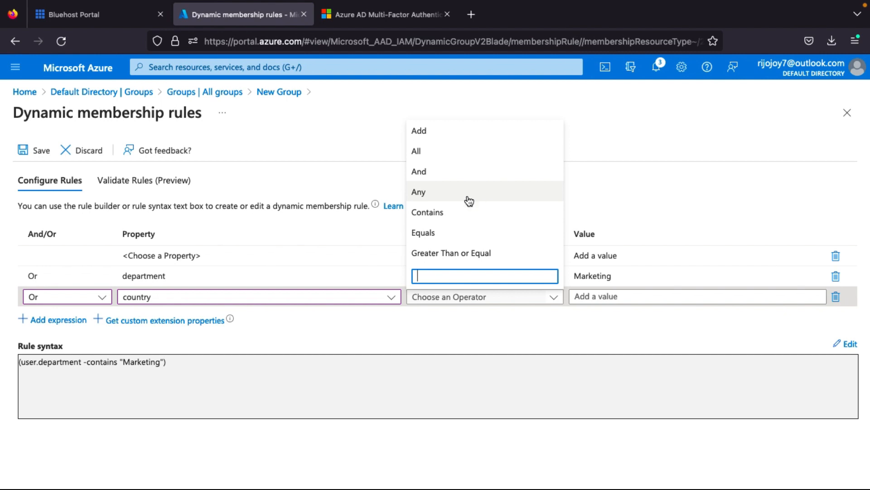
left_click(455, 235)
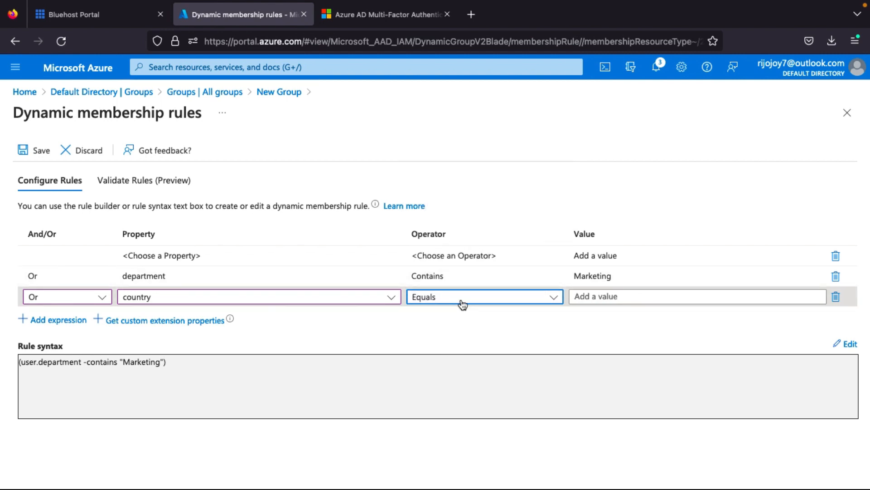
left_click(462, 303)
left_click(445, 214)
left_click(594, 298)
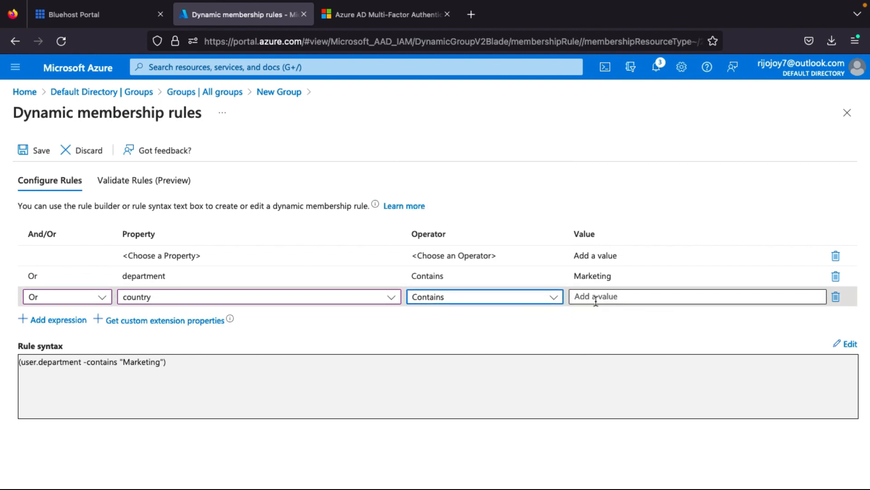
type("u")
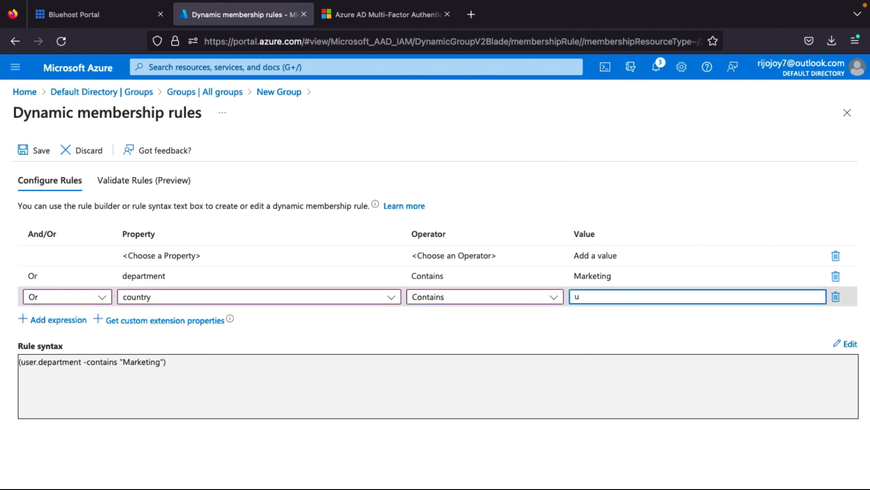
type("nitedState")
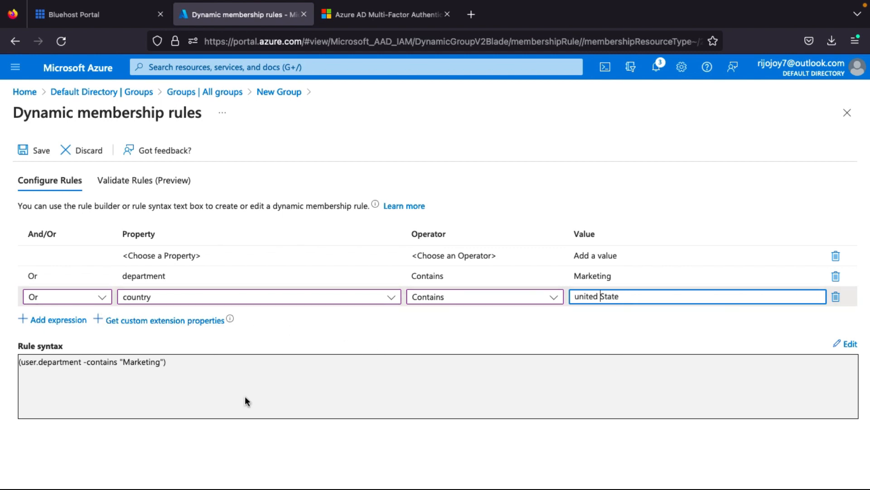
- Save the dynamic membership rule and create the Marketing group, refreshing the list of all groups
left_click(30, 150)
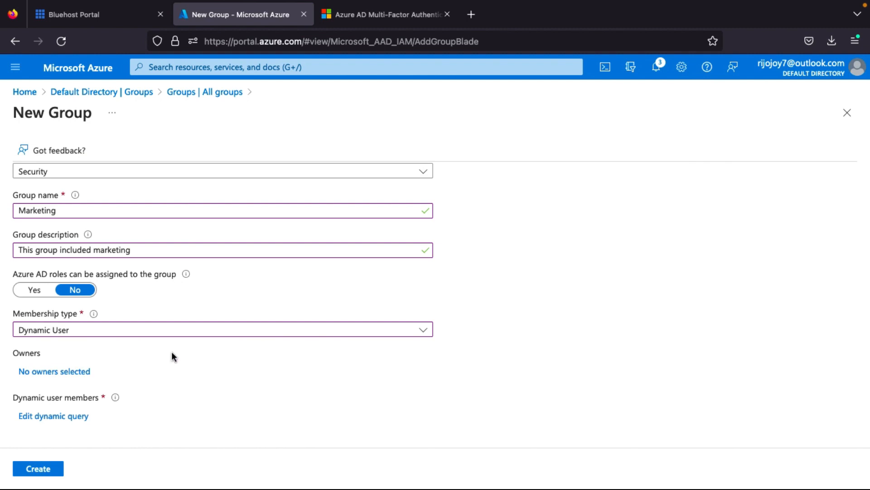
left_click(47, 471)
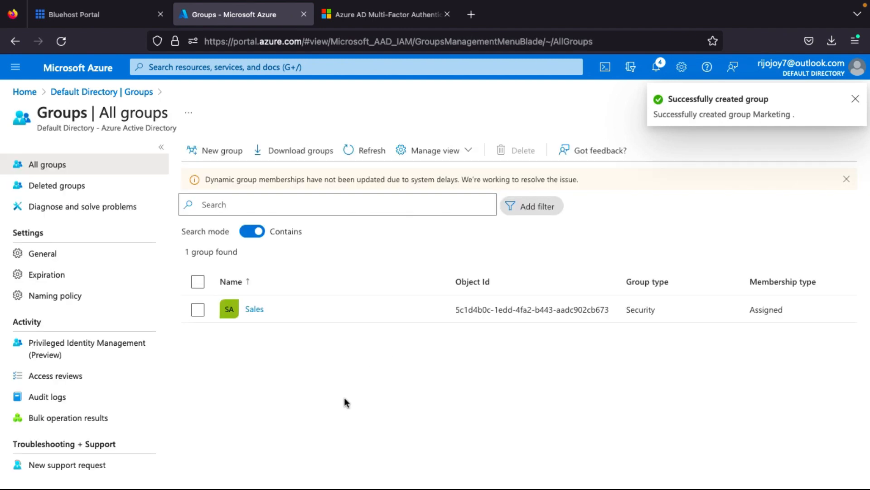
left_click(366, 150)
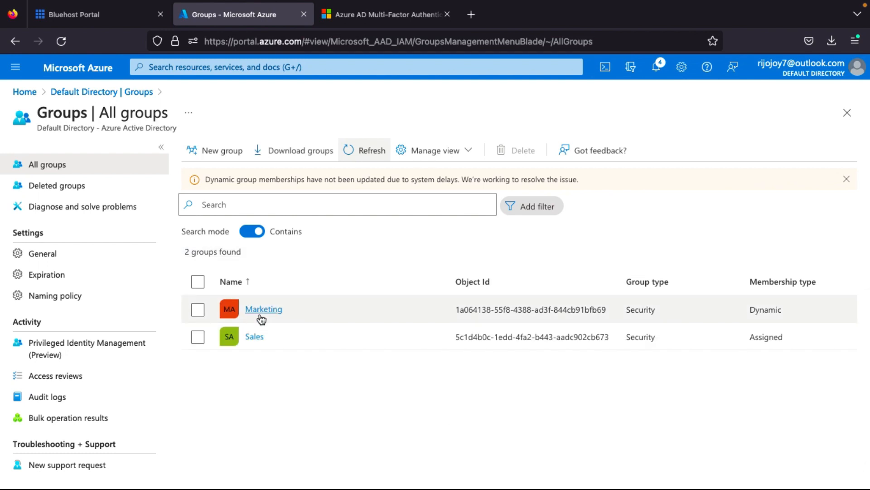
- Open the Marketing group and check its owners and direct members
left_click(263, 310)
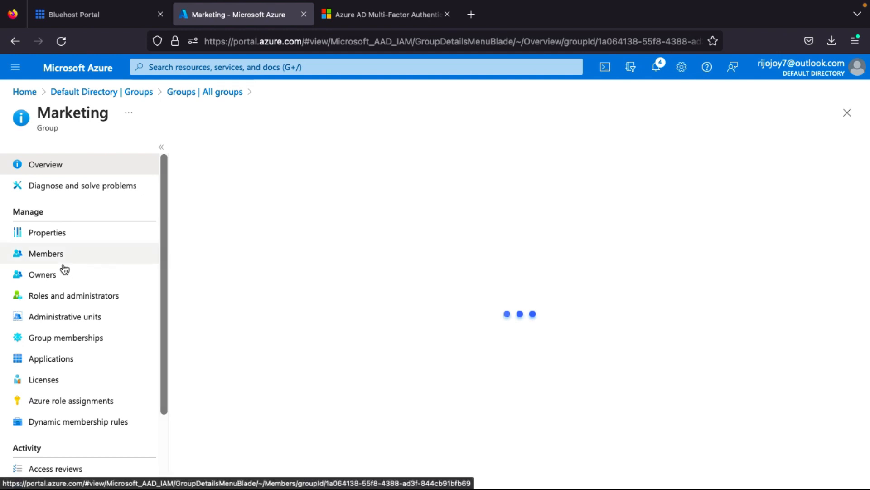
left_click(64, 272)
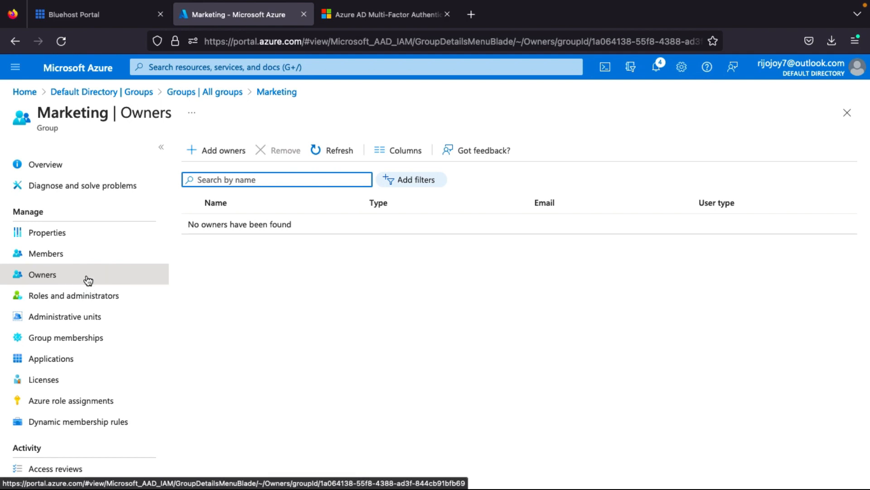
left_click(69, 261)
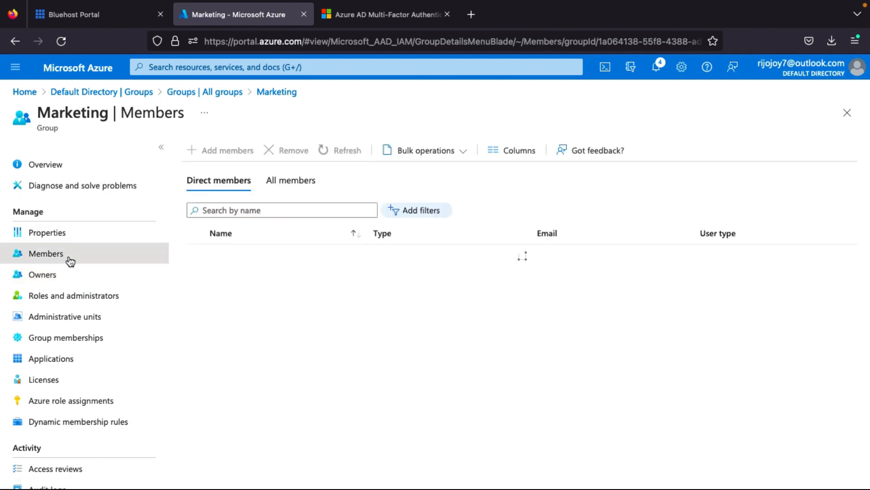
- Open the profile of the directory user whose company name is Rijoskill from the Azure Active Directory users
left_click(26, 92)
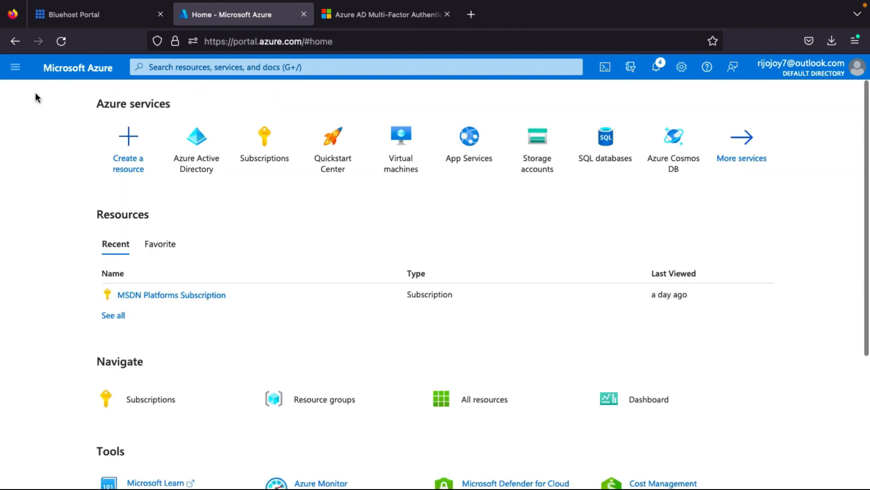
left_click(197, 139)
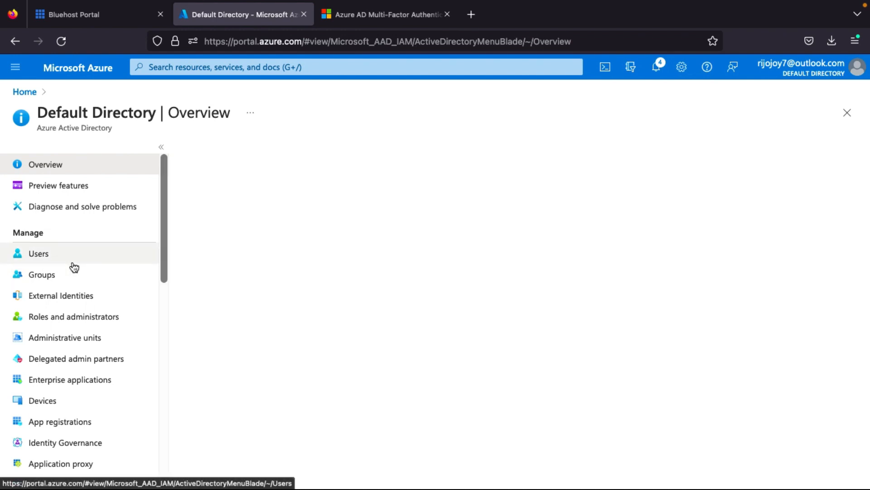
left_click(72, 259)
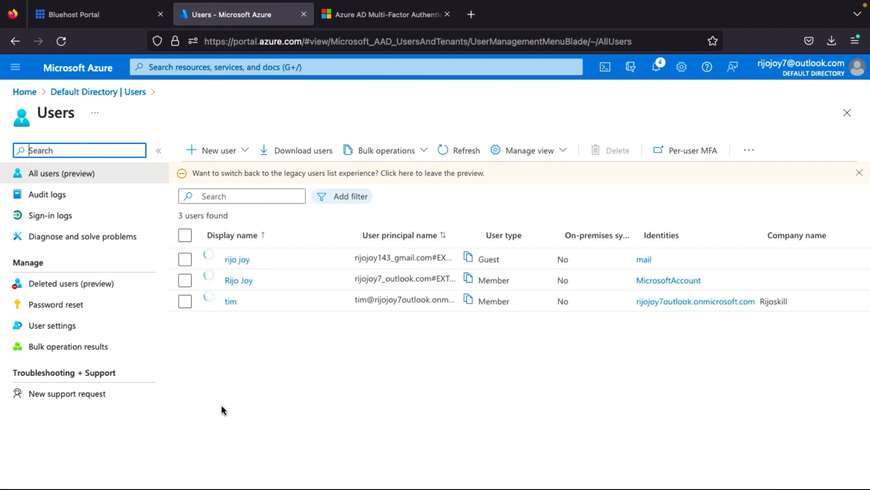
left_click(231, 302)
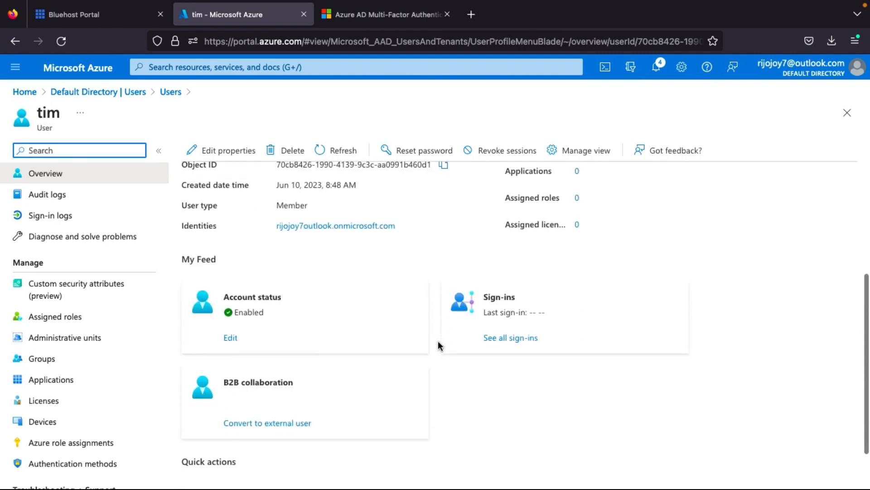
scroll(291, 226, "down", 1)
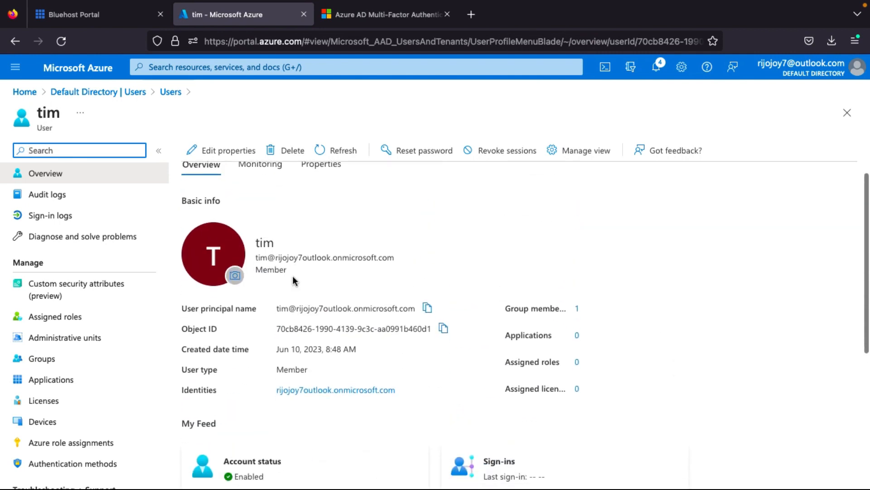
- Edit the user's properties and change the department to Marketing
left_click(214, 154)
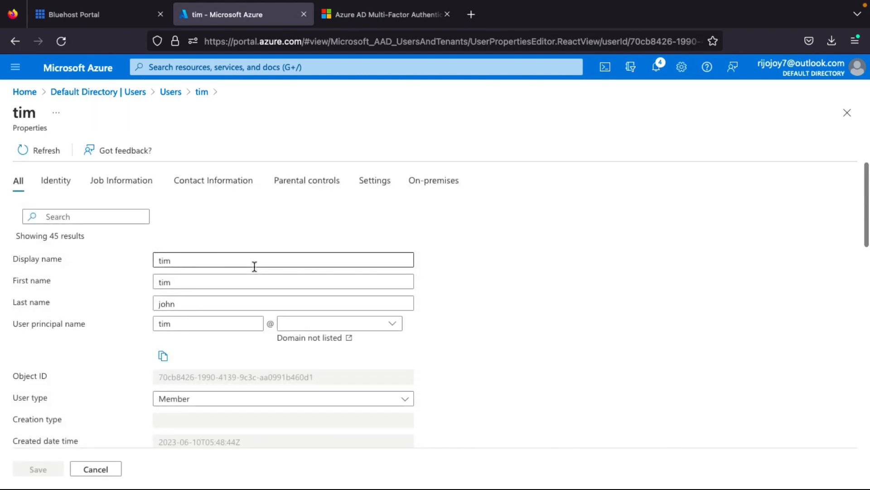
scroll(236, 352, "down", 3)
scroll(236, 354, "down", 5)
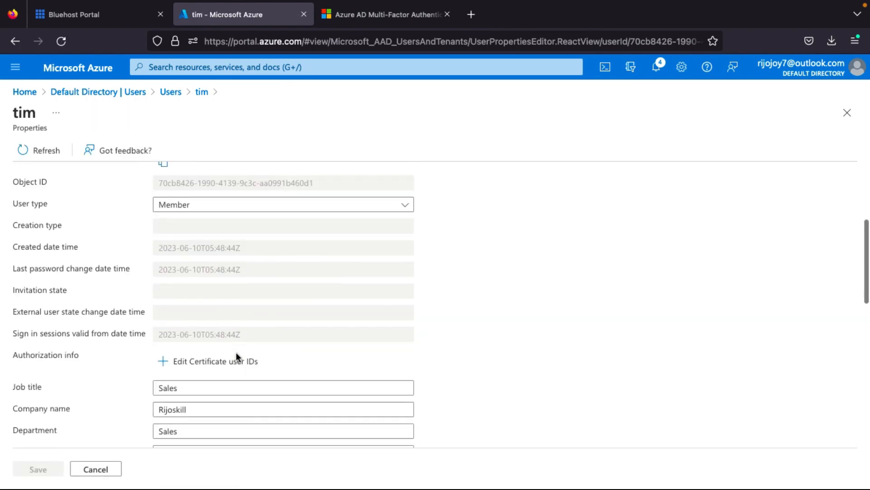
left_click(193, 365)
double_click(192, 365)
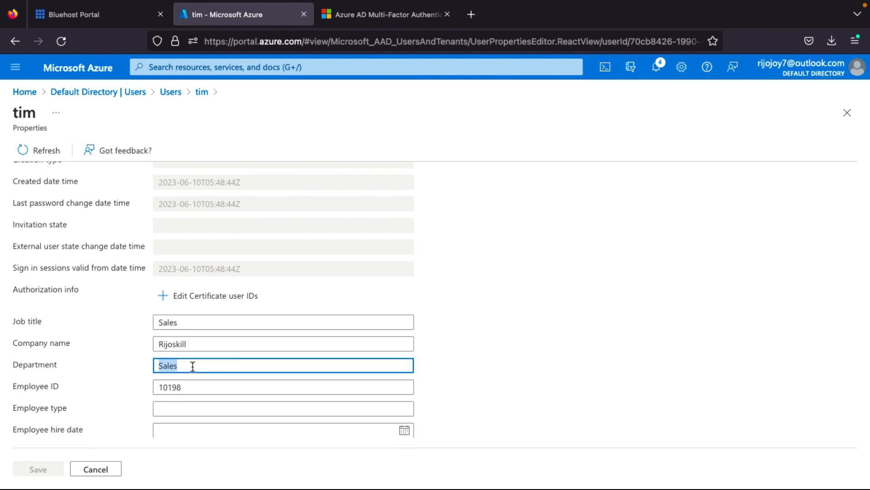
key("BackSpace")
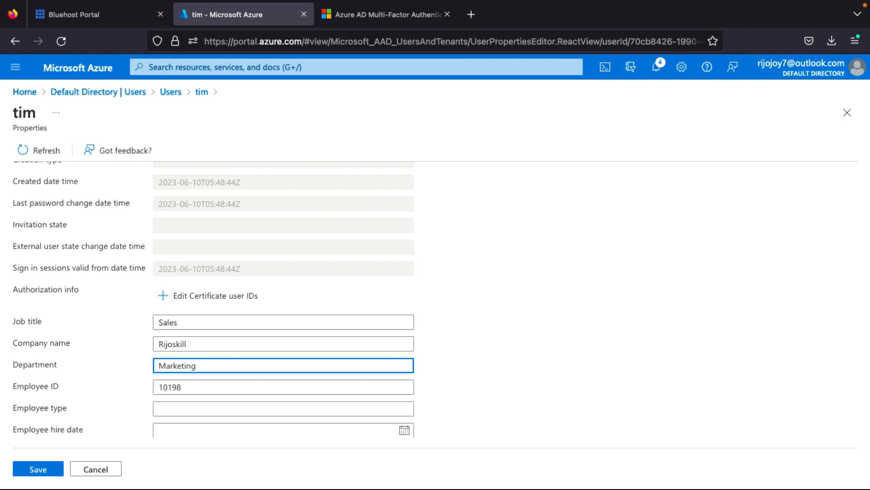
- Enter "united State" as the user's country or region
scroll(189, 382, "down", 5)
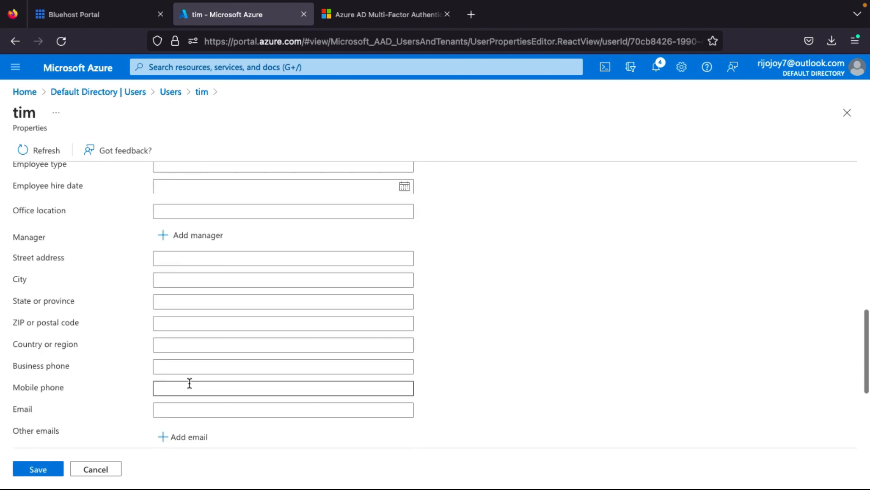
scroll(190, 383, "down", 3)
scroll(189, 384, "up", 6)
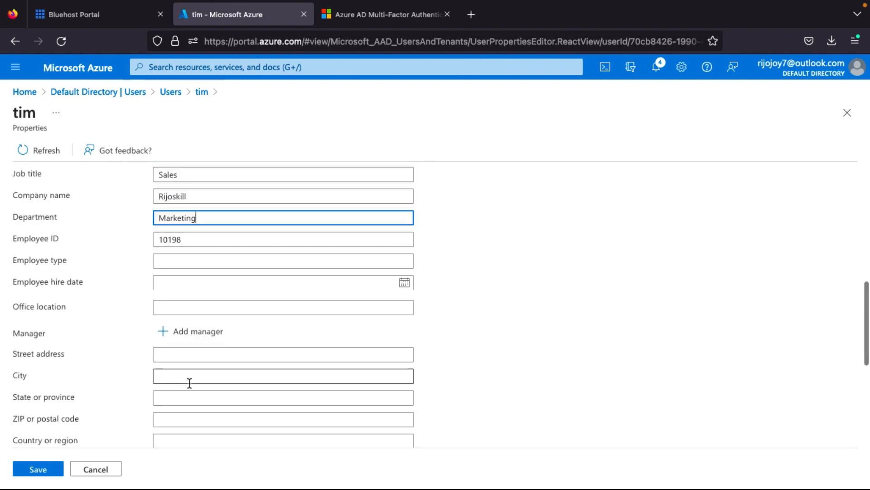
scroll(189, 383, "down", 2)
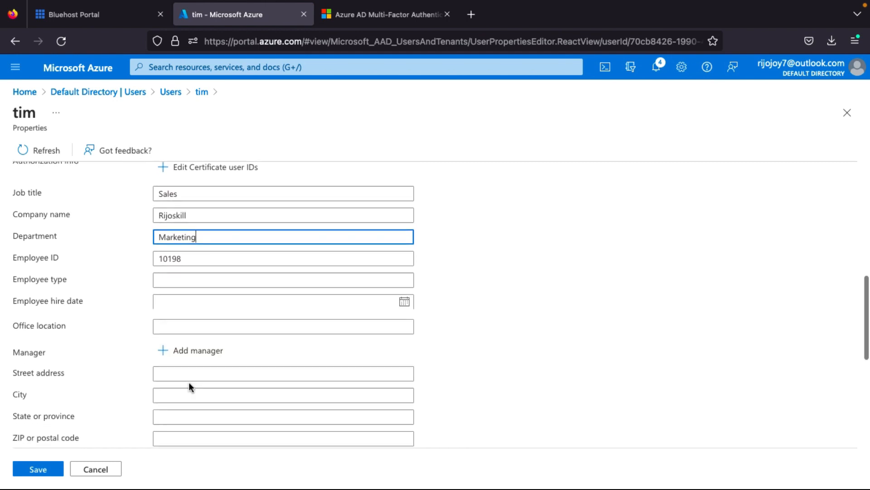
scroll(189, 382, "down", 2)
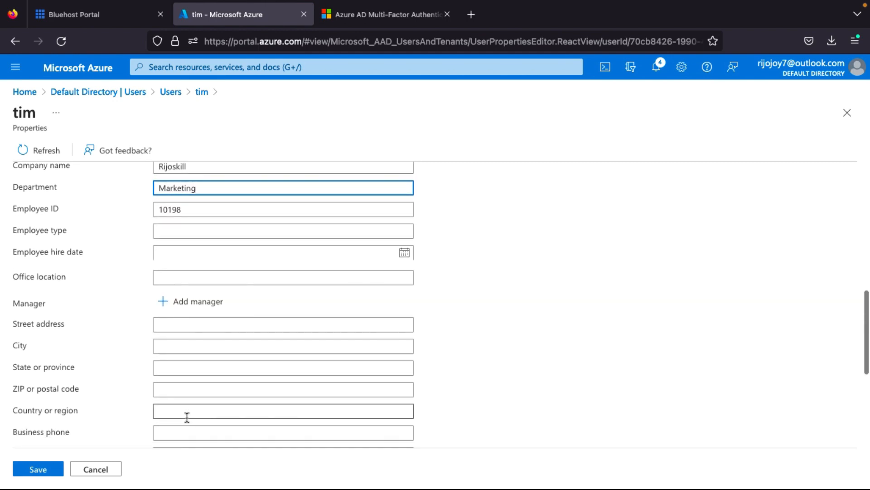
left_click(186, 417)
type("united")
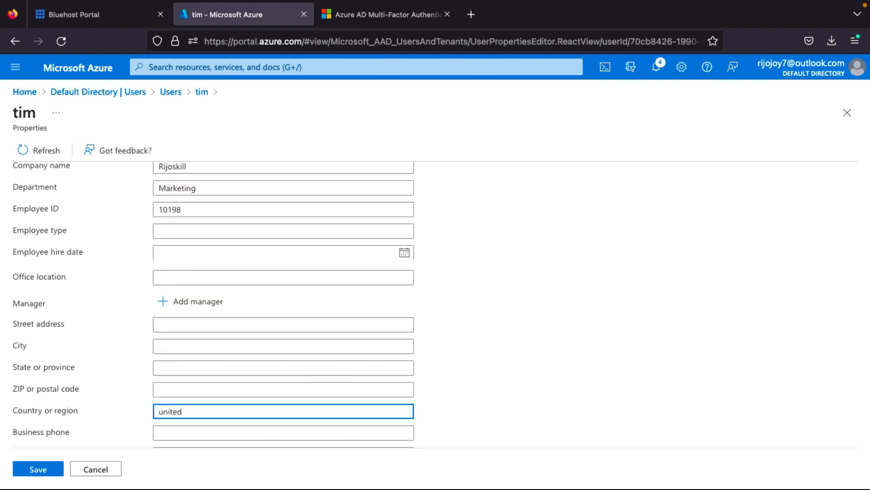
type(" States")
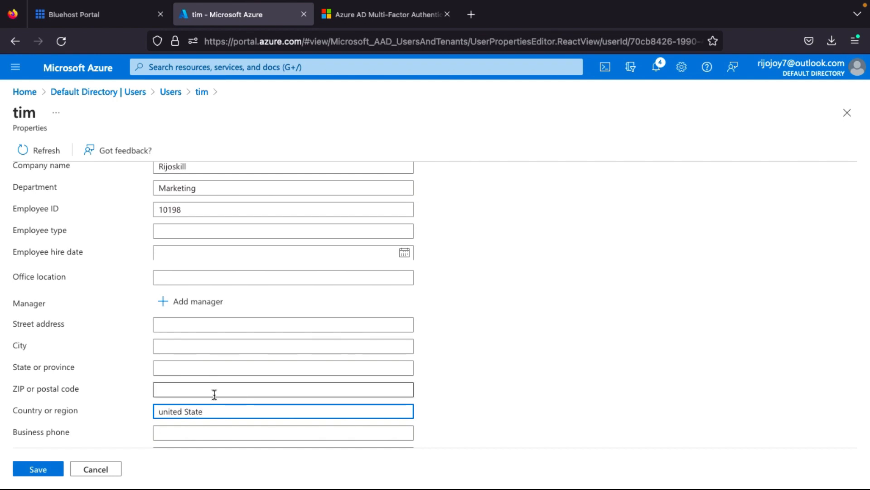
- Set the user's usage location to India
scroll(213, 394, "down", 10)
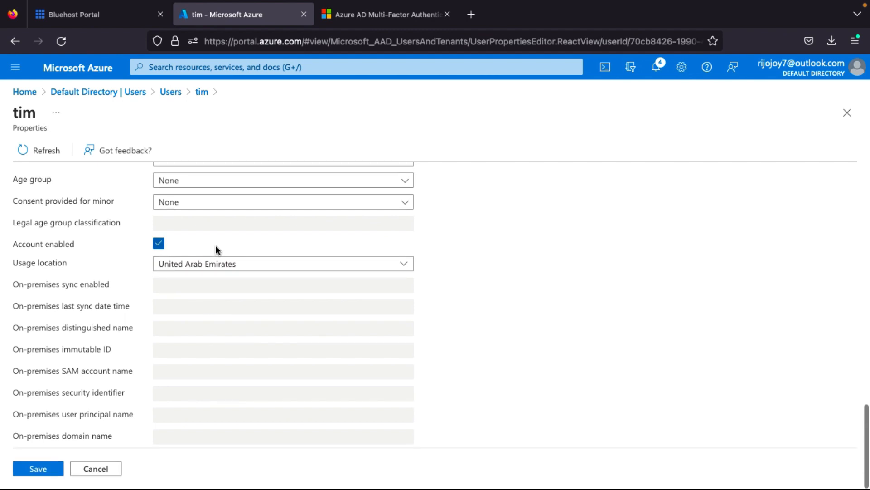
left_click(213, 262)
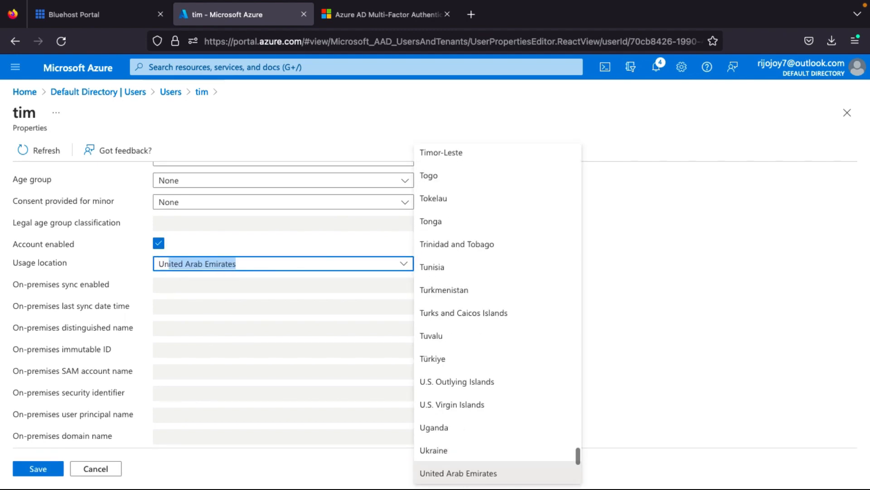
type("I")
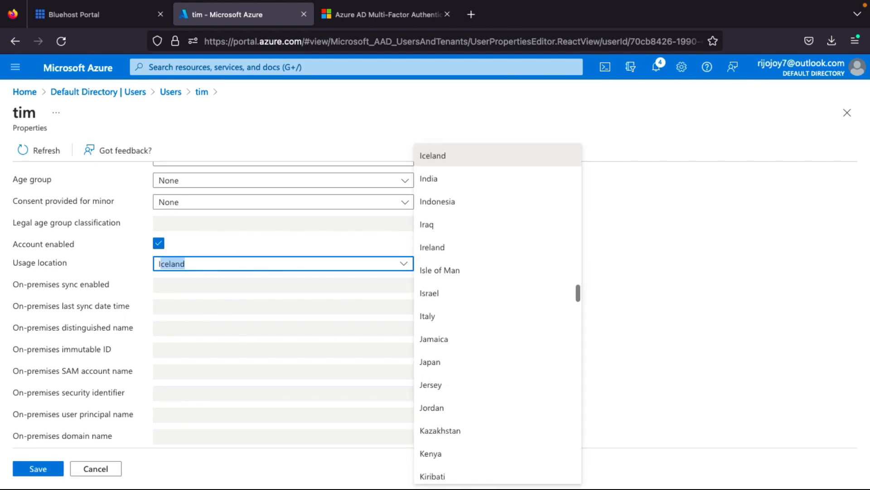
key("BackSpace")
key("BackSpace")
scroll(501, 369, "down", 20)
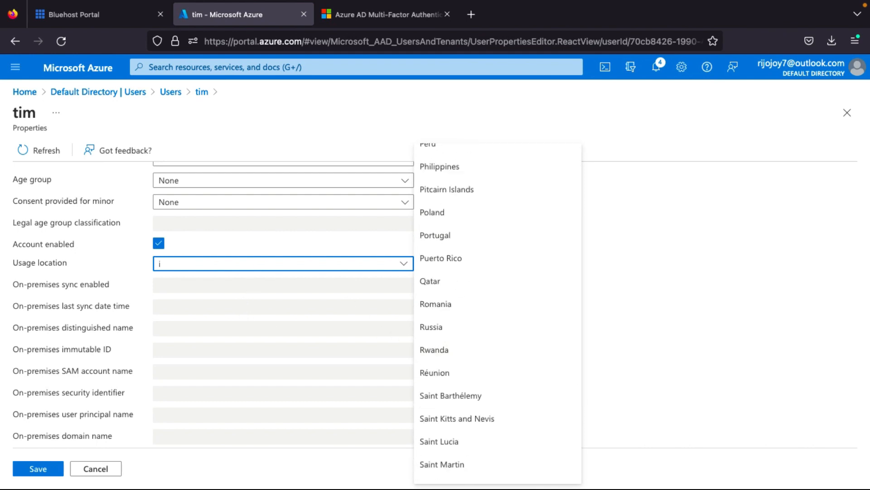
left_click(197, 262)
left_click(197, 263)
type("in")
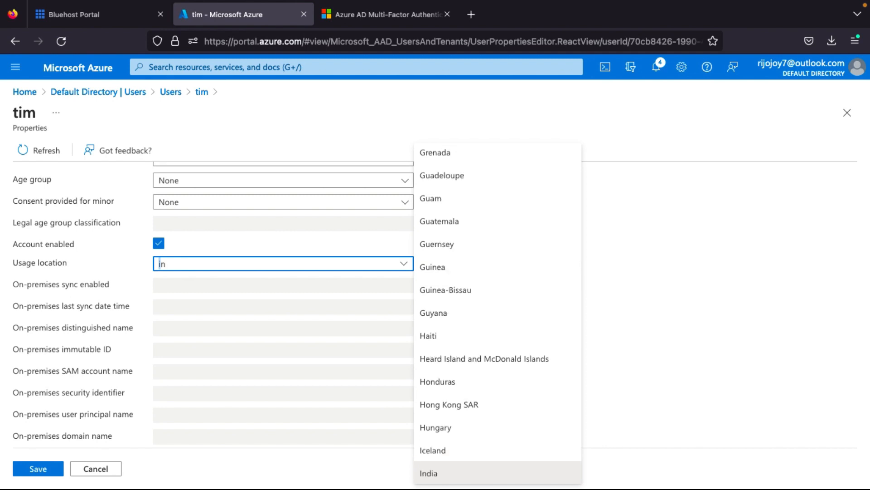
key("Return")
- Set the user's usage location to United States and save the edited properties
left_click(350, 263)
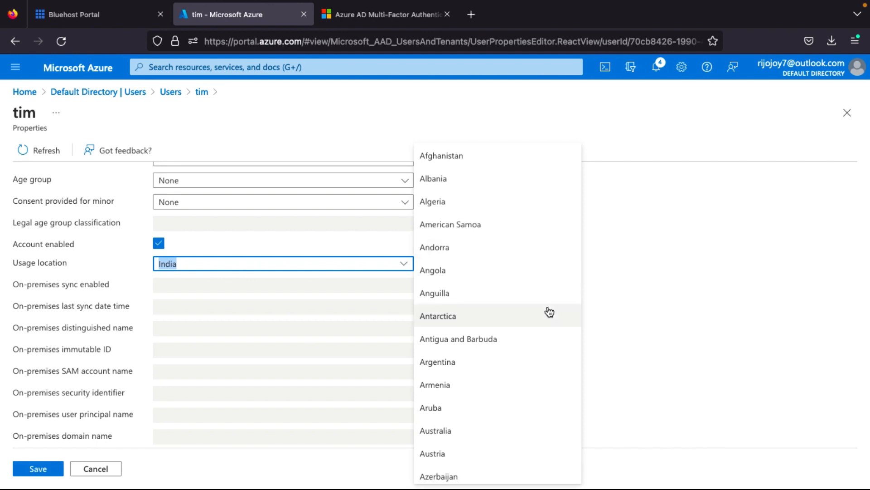
scroll(550, 312, "down", 20)
scroll(550, 312, "up", 6)
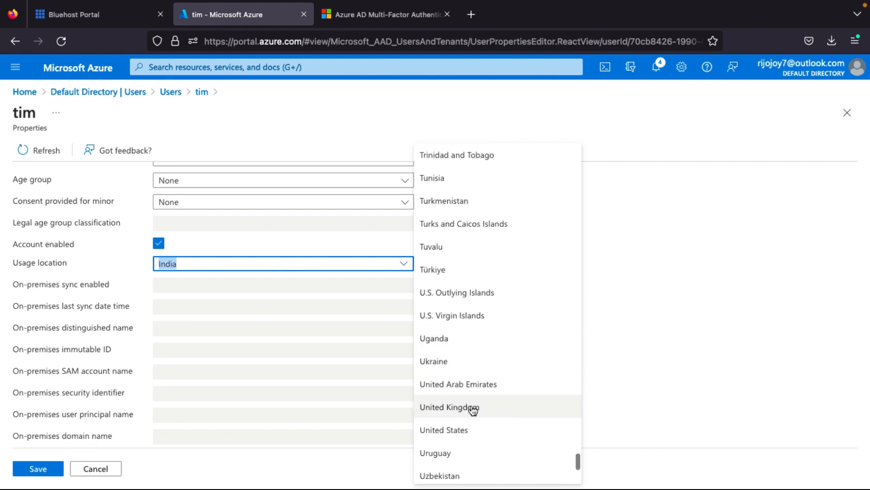
left_click(472, 430)
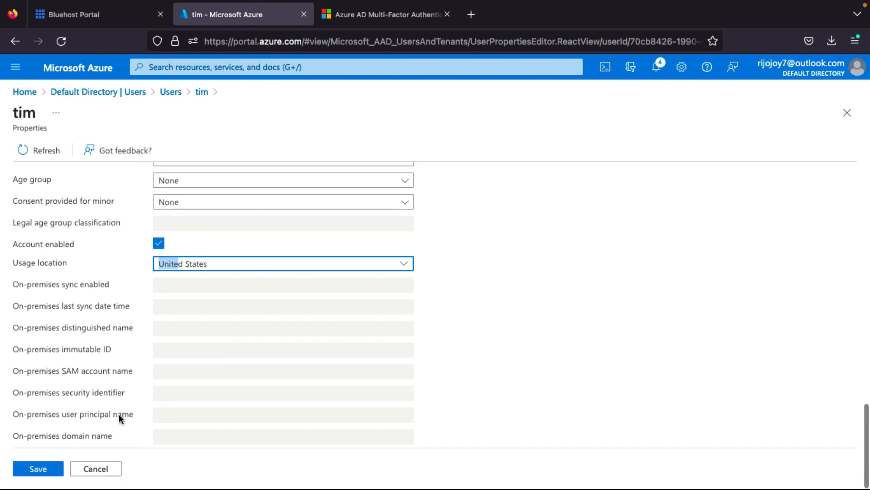
left_click(44, 471)
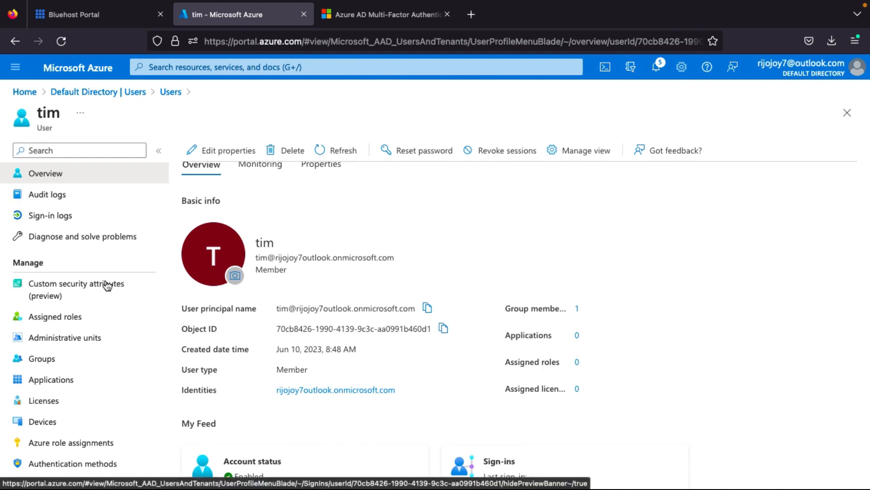
- Check the user's group memberships, and open the Marketing group's direct members from the directory groups with a refreshed list
left_click(65, 371)
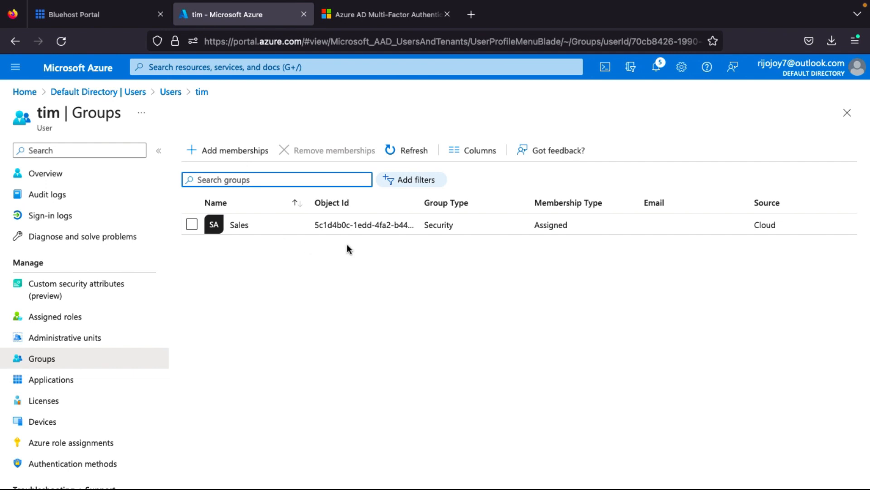
left_click(102, 96)
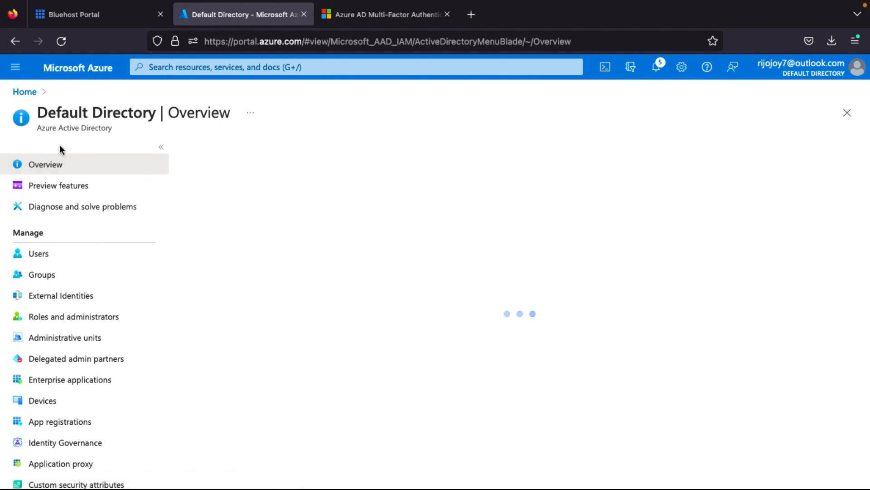
left_click(45, 275)
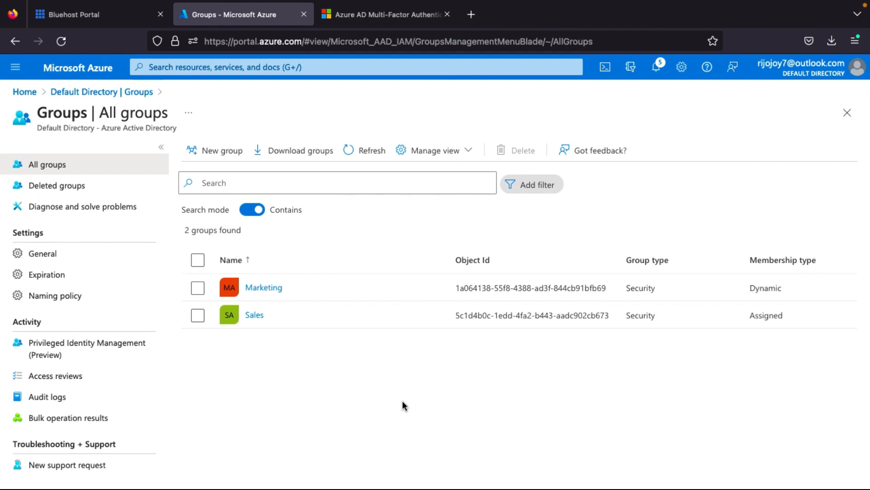
left_click(263, 288)
left_click(348, 153)
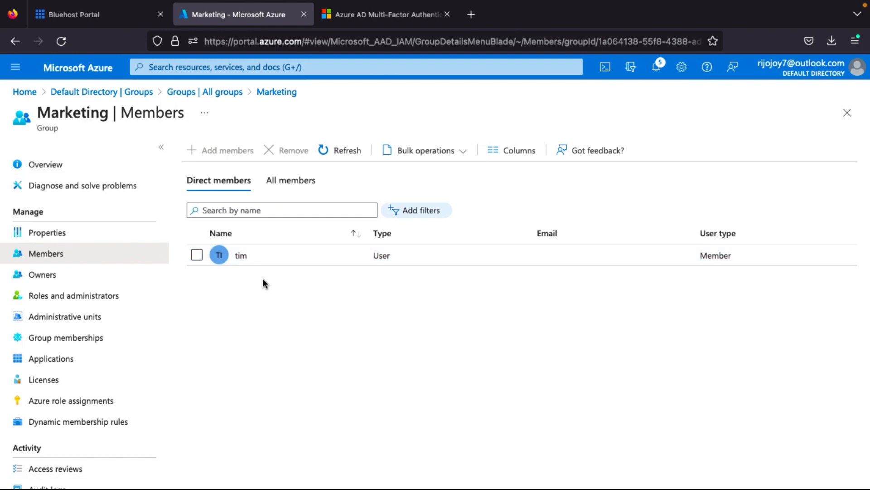
left_click(358, 150)
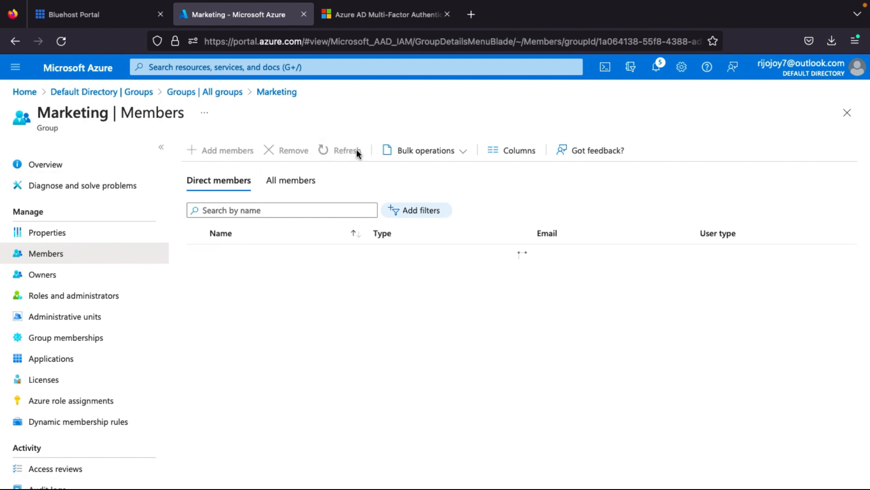